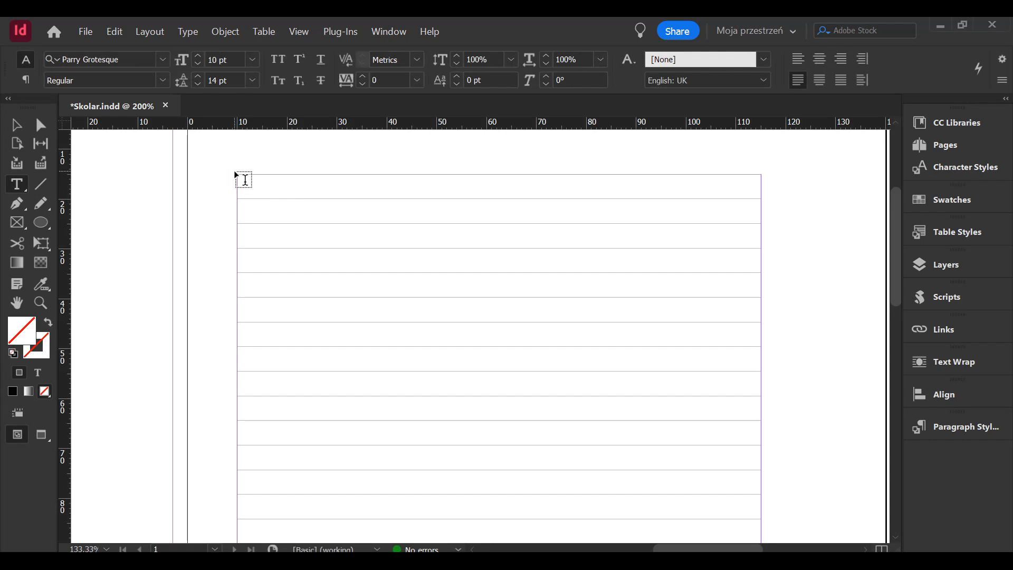
- Draw a text frame about 105 × 67 mm from the page's upper-left margin corner and fill it with placeholder text
left_click_drag(239, 175, 760, 505)
right_click(563, 332)
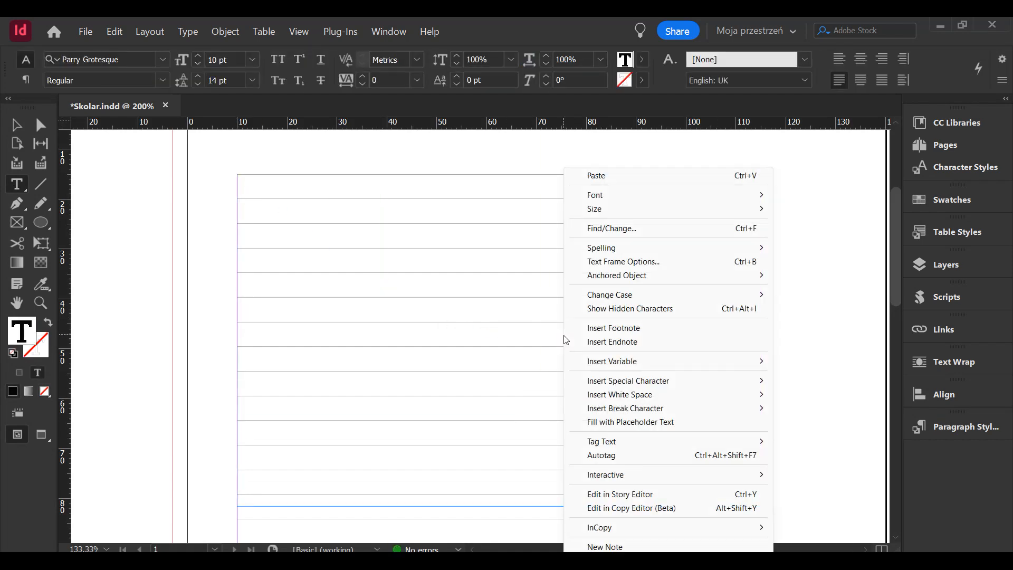
left_click(614, 422)
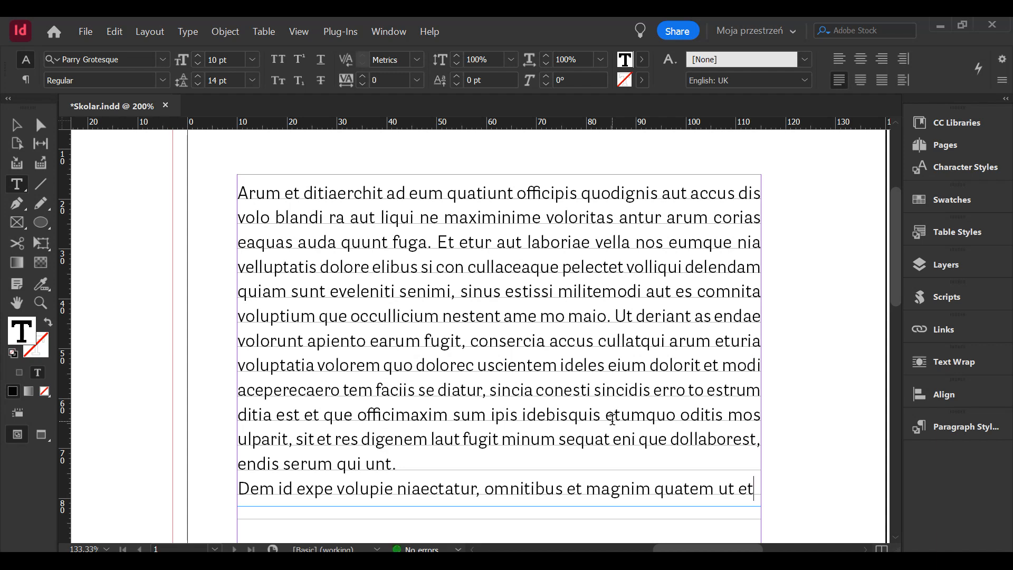
left_click(529, 316)
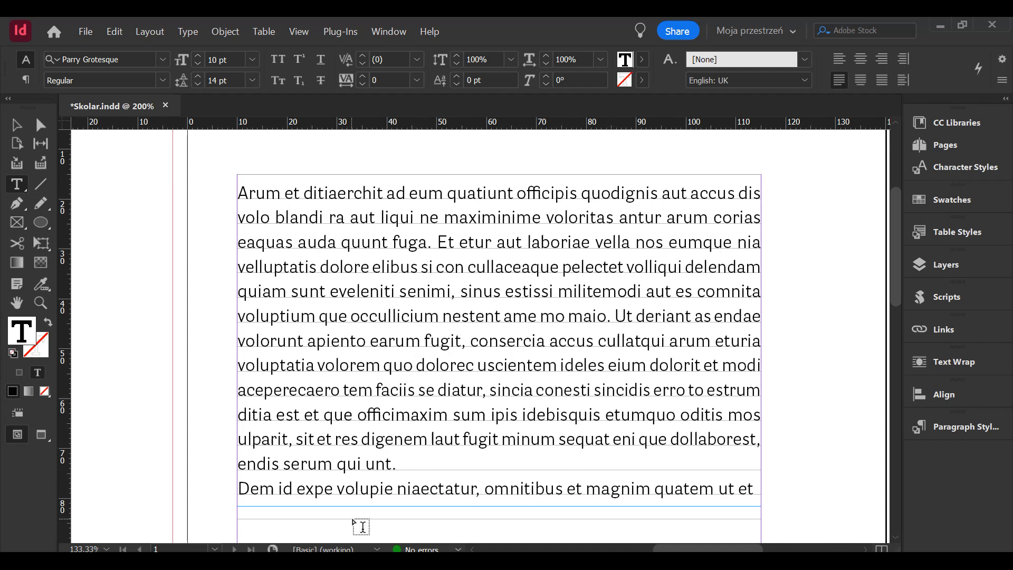
left_click(133, 58)
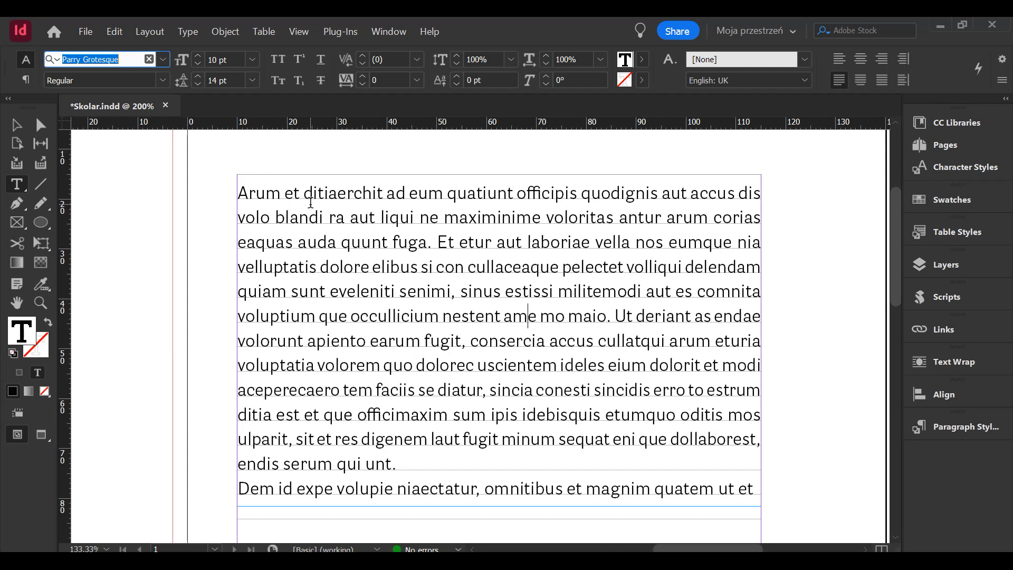
- Delete the placeholder text frame and close the document without saving its changes
key("Escape")
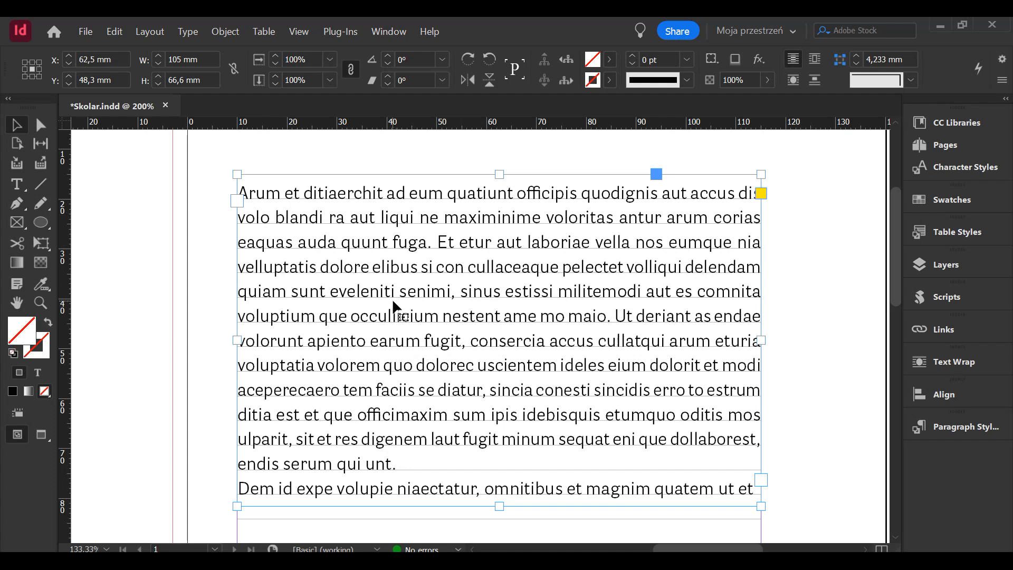
key("Delete")
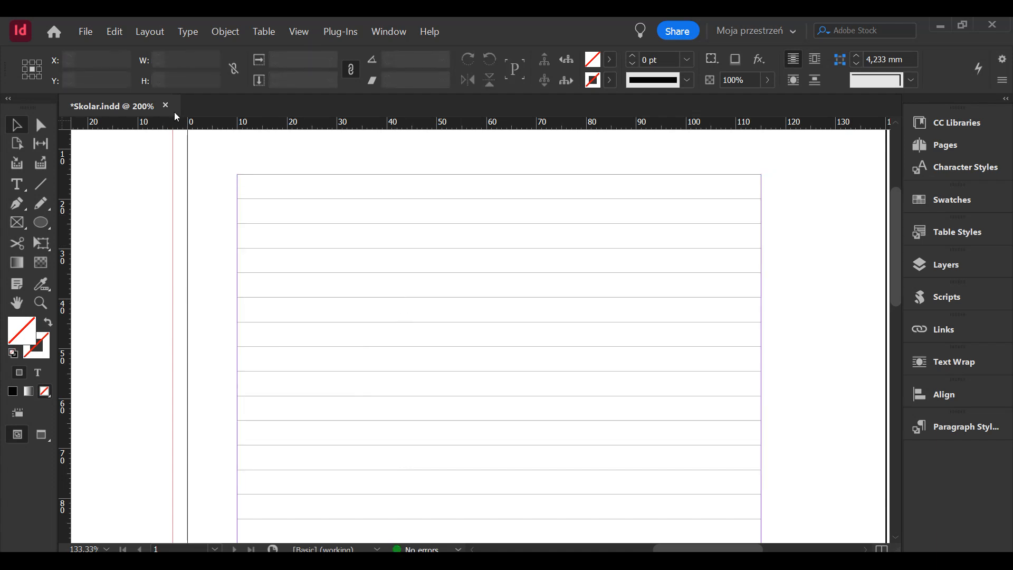
left_click(167, 107)
left_click(602, 320)
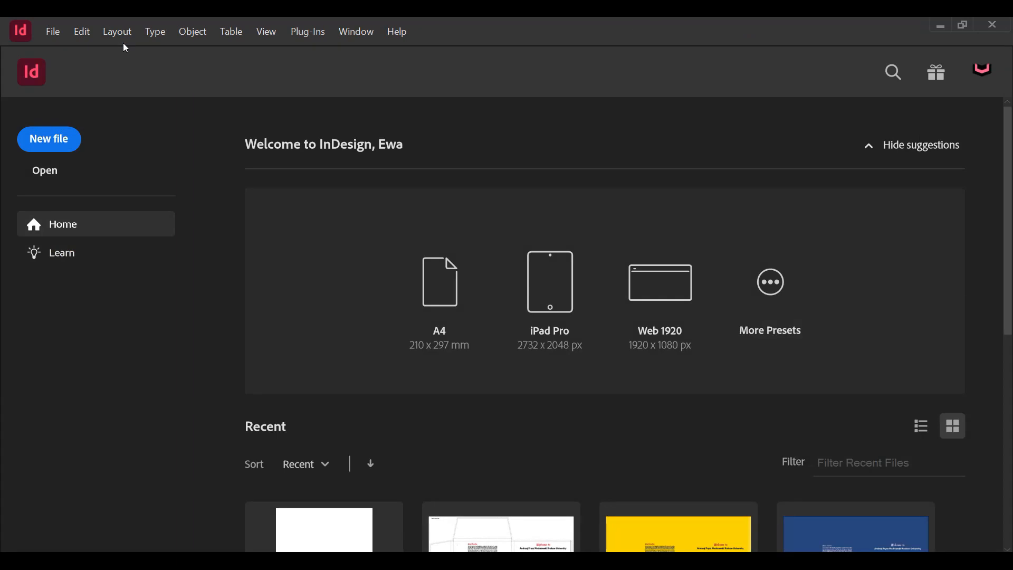
- With no document open, check the font family, size and leading in the [Basic Paragraph] style's basic character formats
left_click(155, 31)
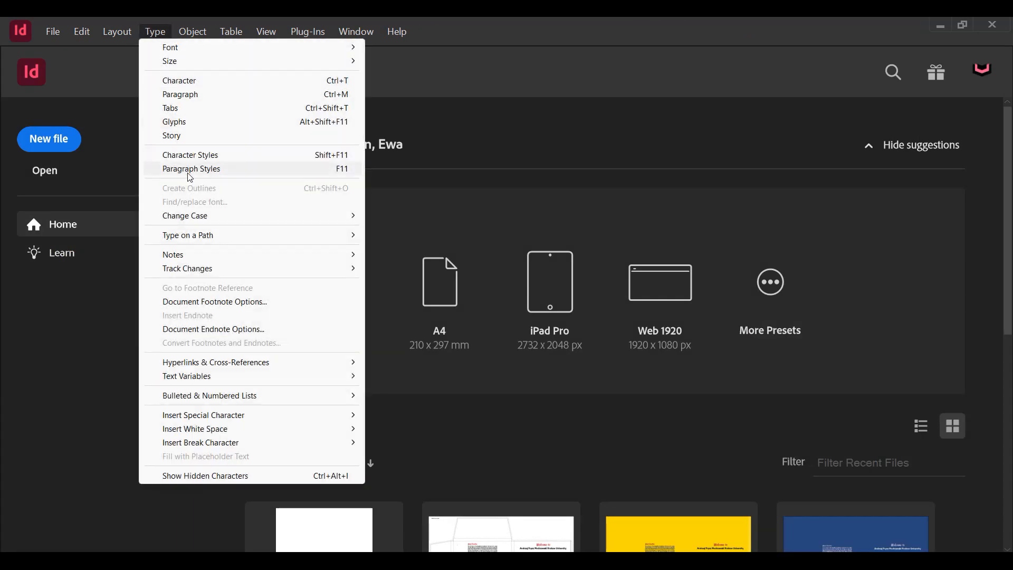
left_click(190, 168)
left_click_drag(774, 256, 617, 217)
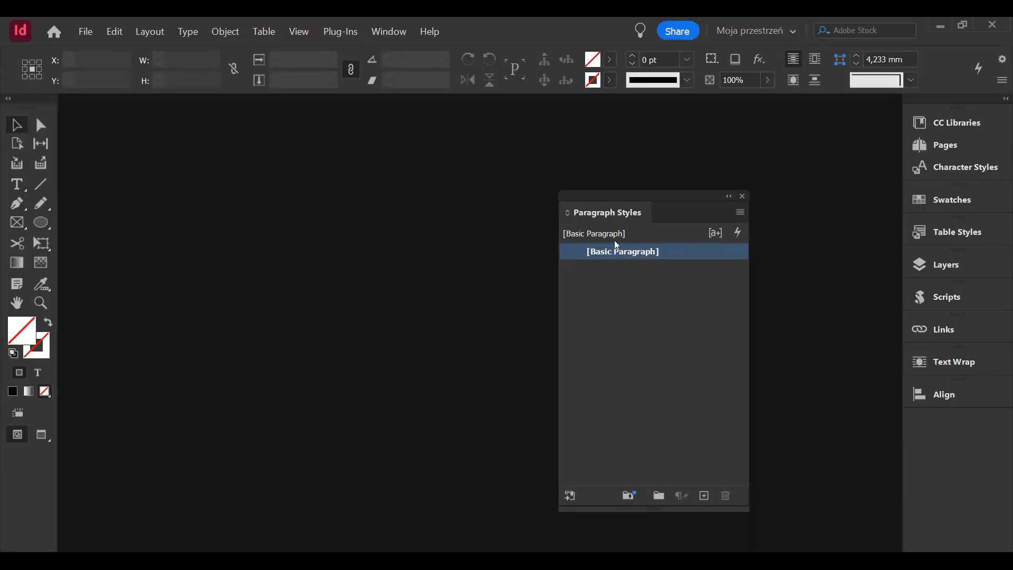
double_click(671, 255)
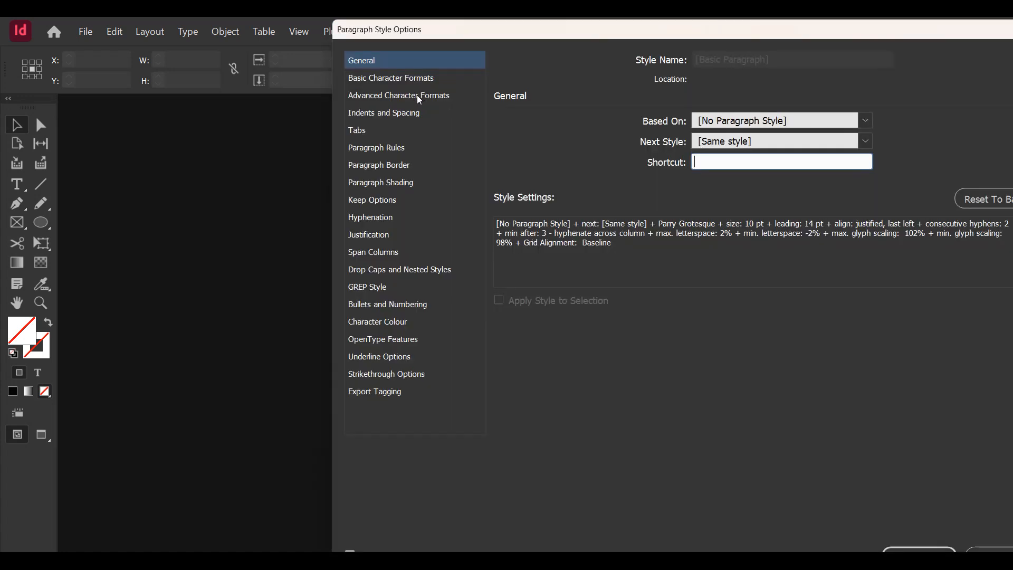
left_click(417, 95)
left_click(416, 79)
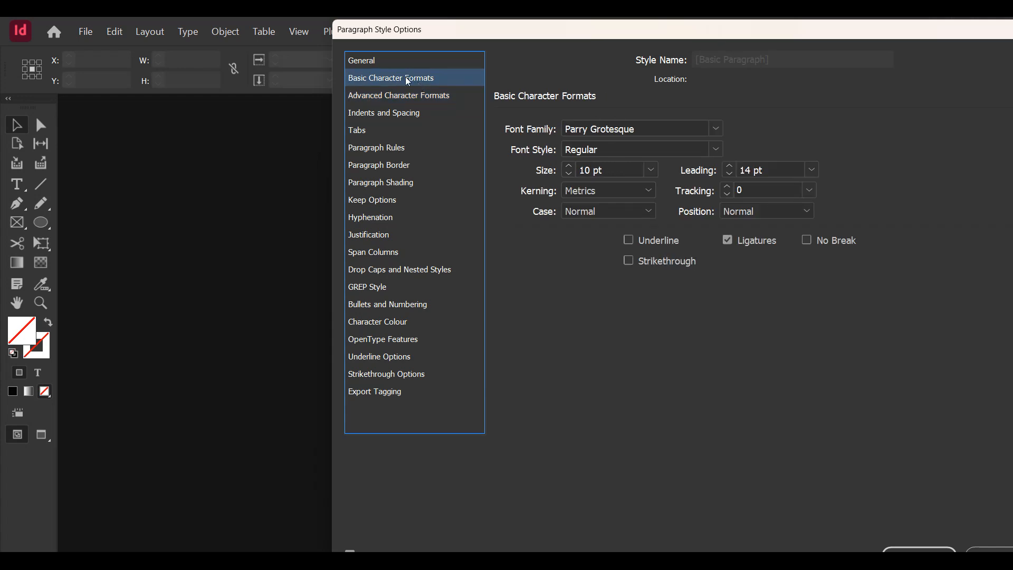
left_click(663, 129)
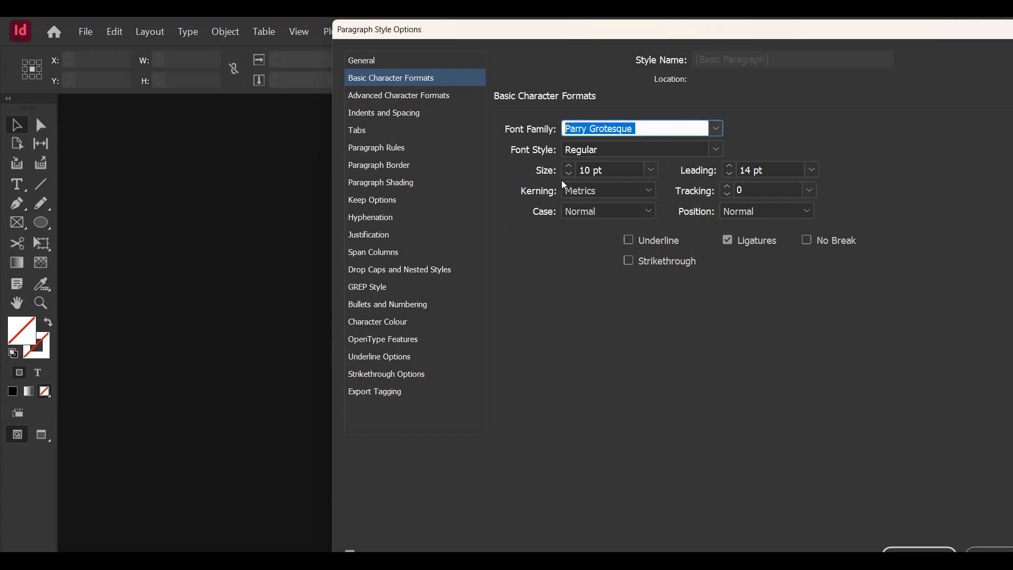
left_click_drag(605, 174, 570, 169)
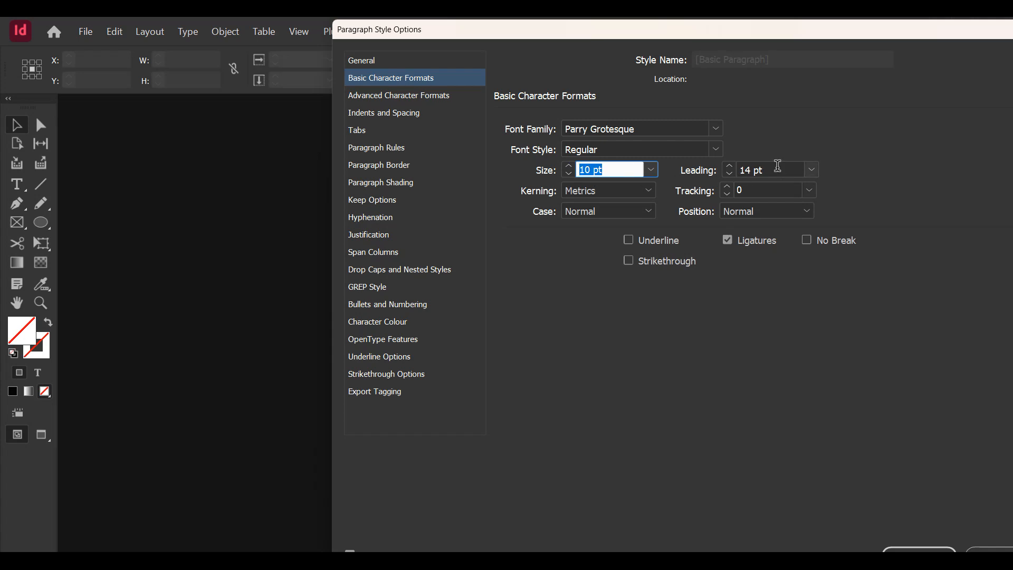
left_click_drag(775, 169, 718, 167)
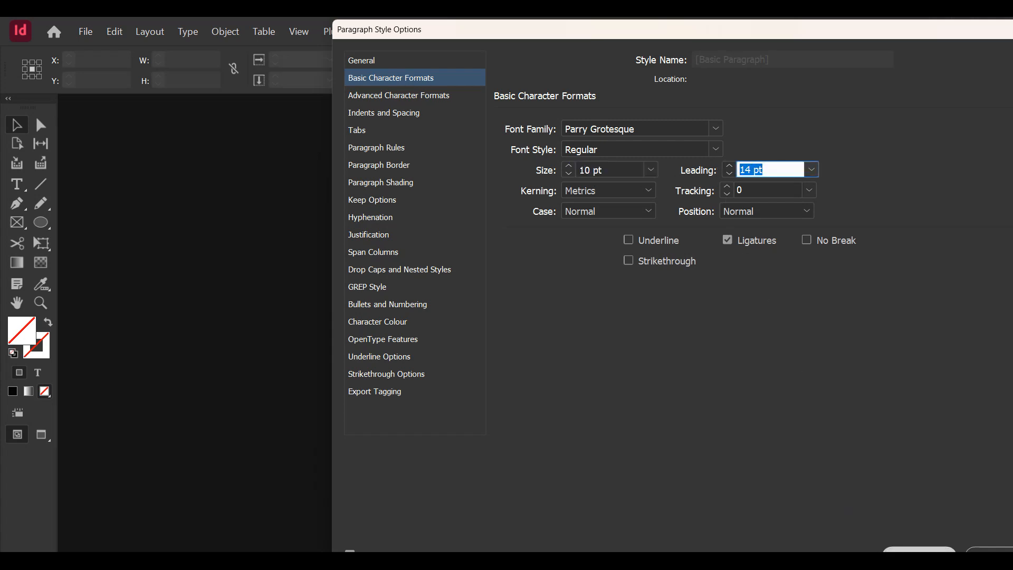
left_click(918, 549)
- Check the baseline grid's increment in the Grids preferences
left_click(113, 30)
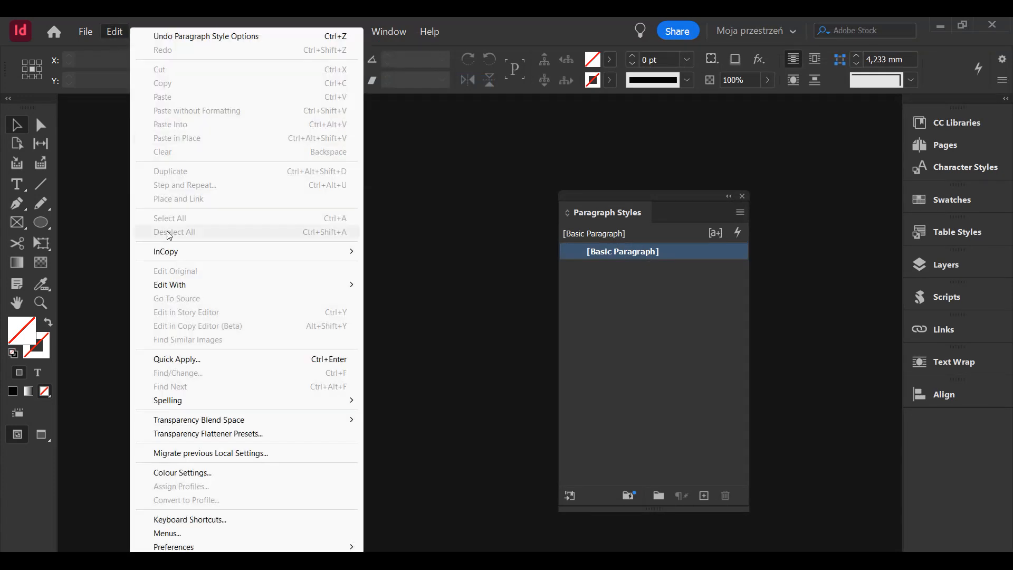
mouse_move(259, 547)
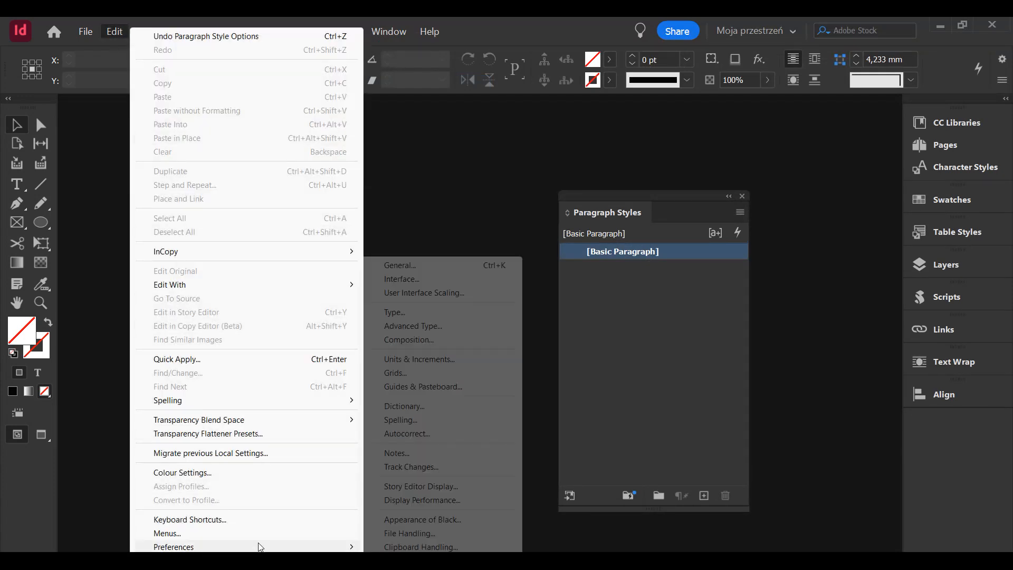
left_click(447, 373)
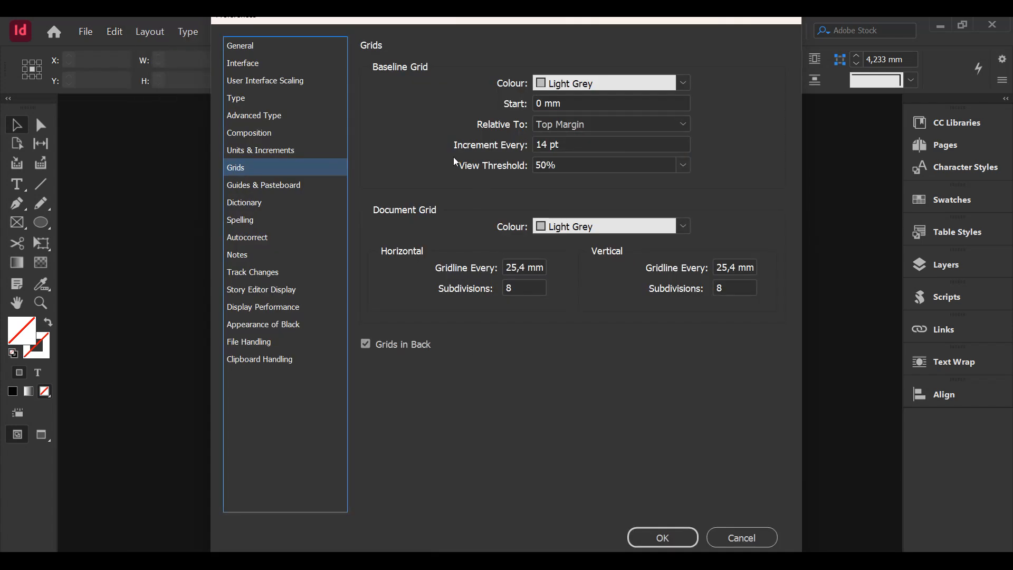
triple_click(549, 144)
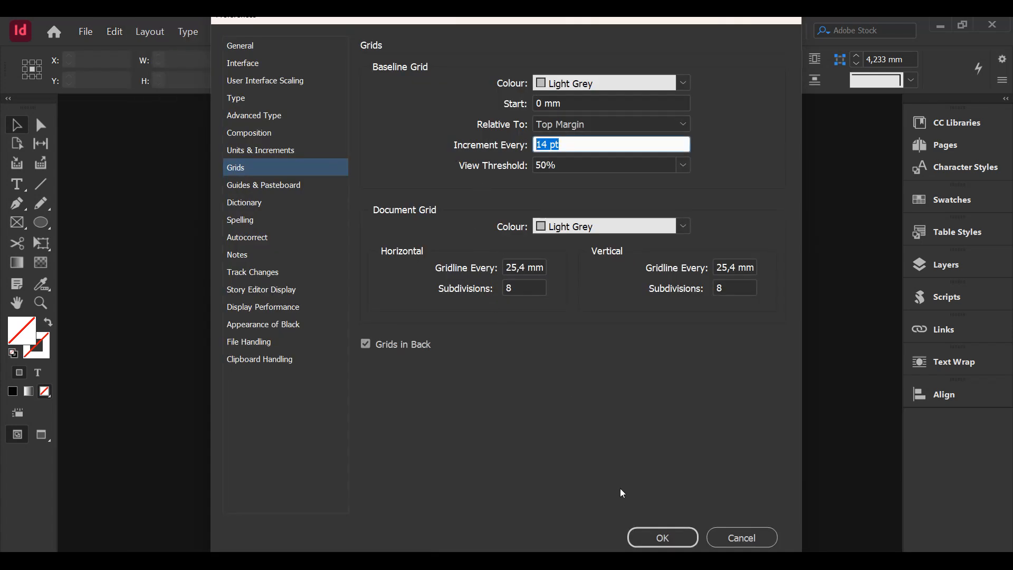
left_click(654, 538)
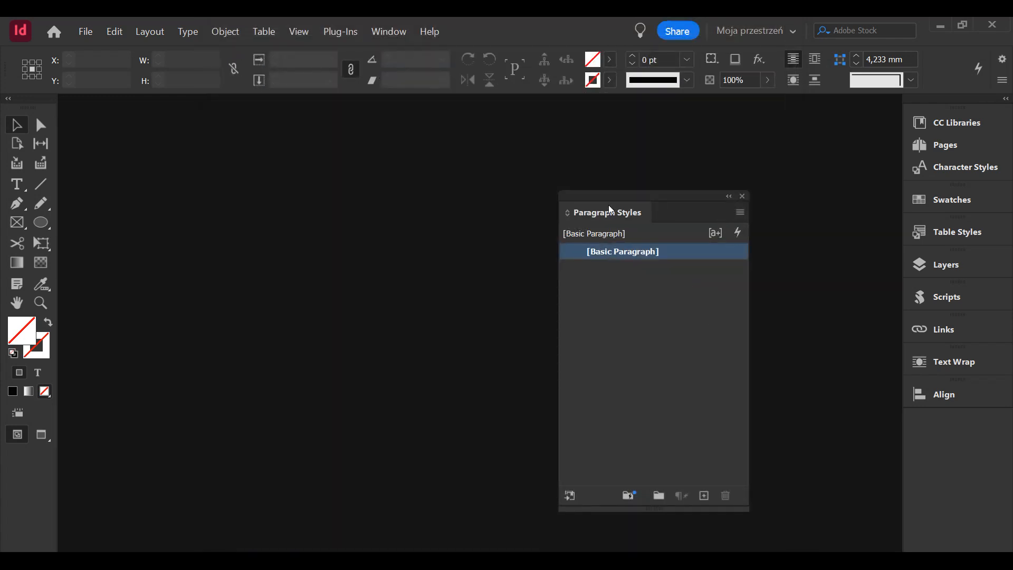
- Dock the Paragraph Styles panel below Align and bring up the Skolar.indd document
left_click_drag(585, 198, 946, 422)
left_click(76, 32)
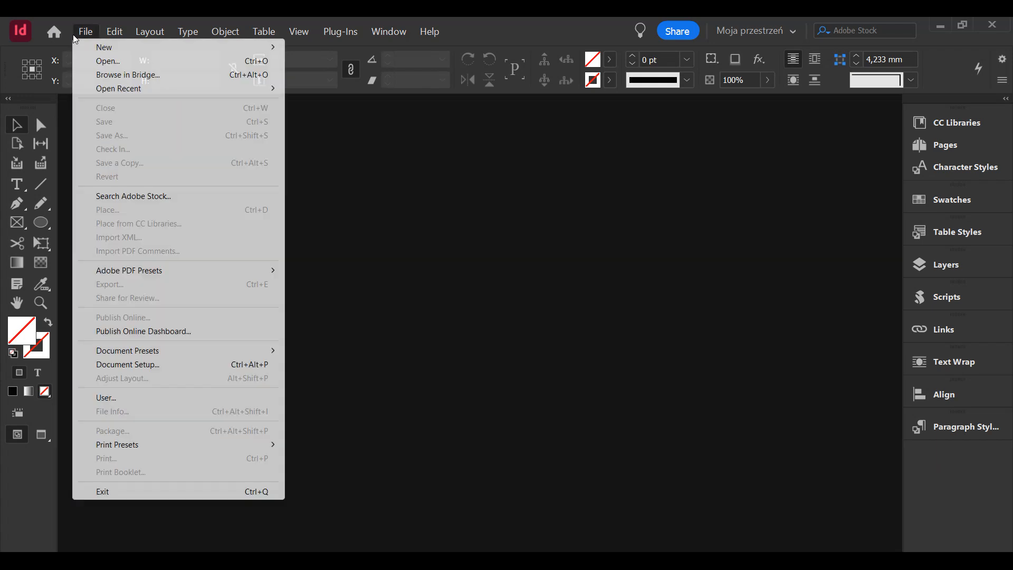
left_click(87, 61)
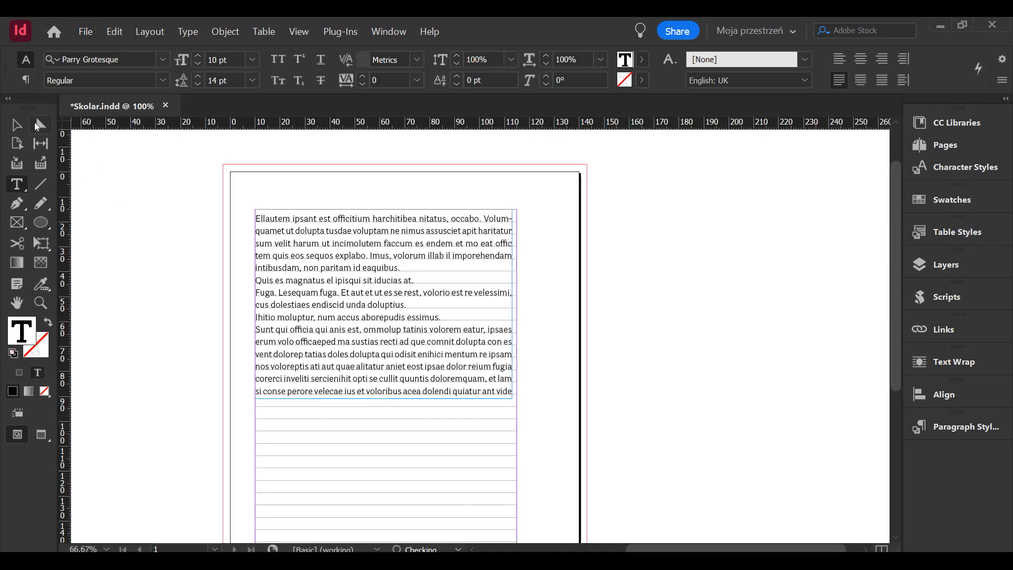
- Widen the text frame to the page's right margin so it is 105 mm wide
left_click(18, 124)
left_click_drag(512, 302, 518, 301)
left_click_drag(371, 282, 494, 270)
scroll(447, 222, "up", 3)
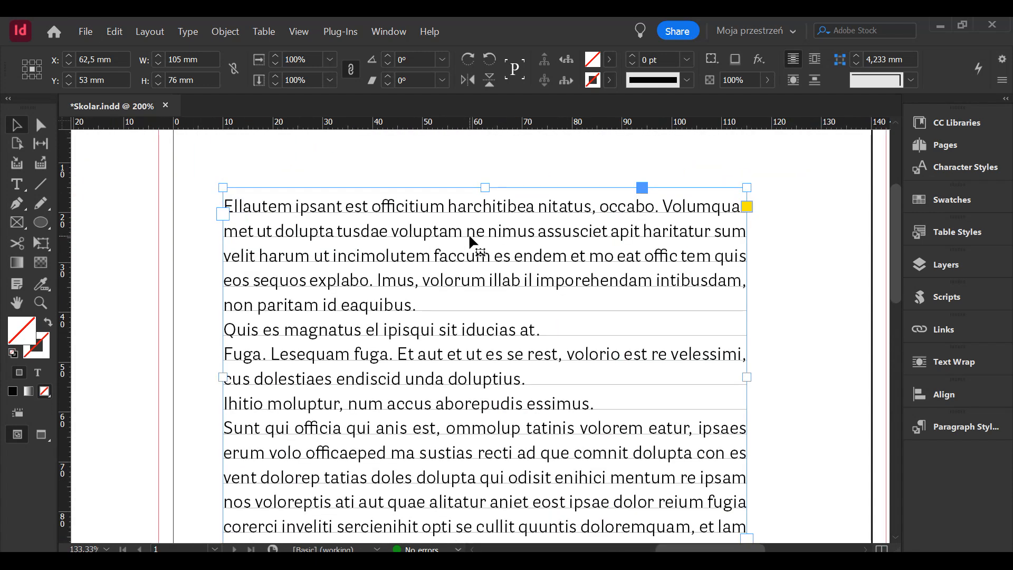
- Set all text in the frame to the Skolar PE Regular font
double_click(468, 232)
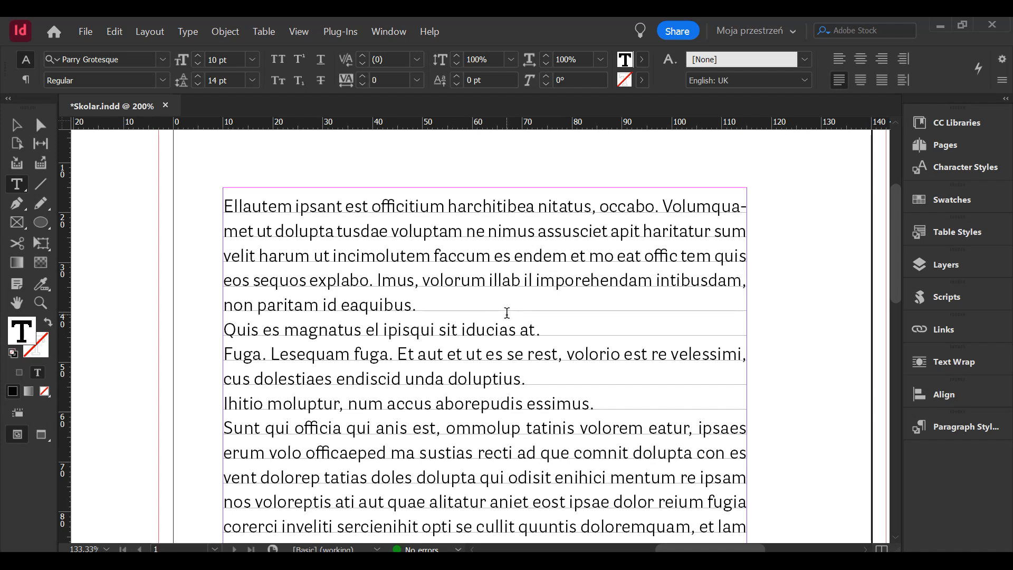
key("ctrl+a")
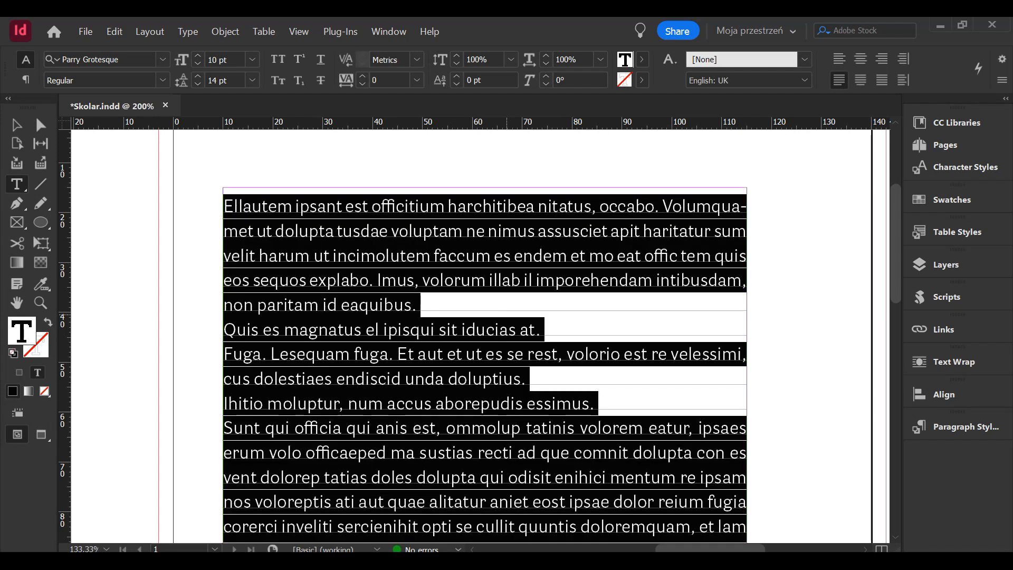
left_click(116, 58)
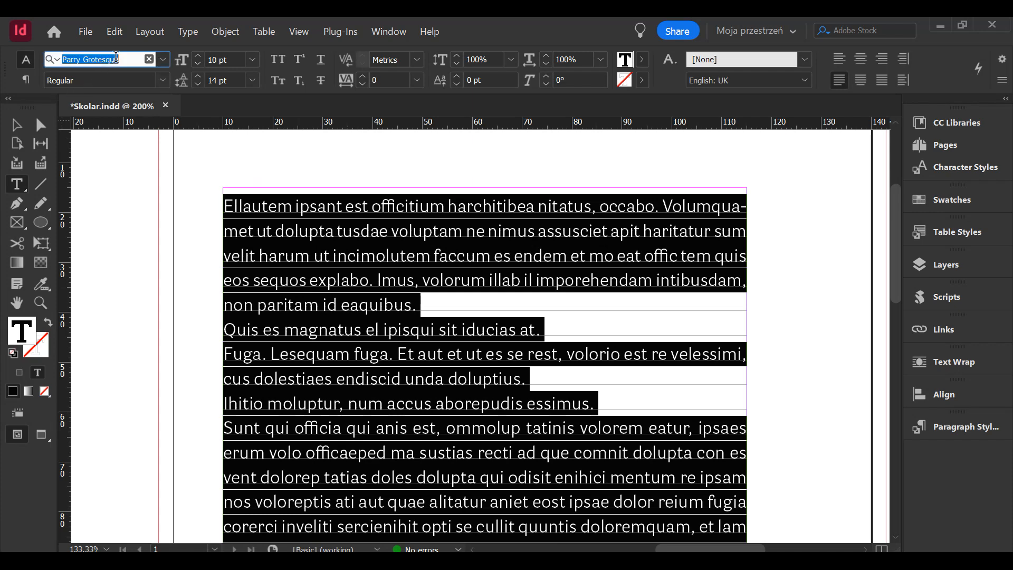
type("skolar")
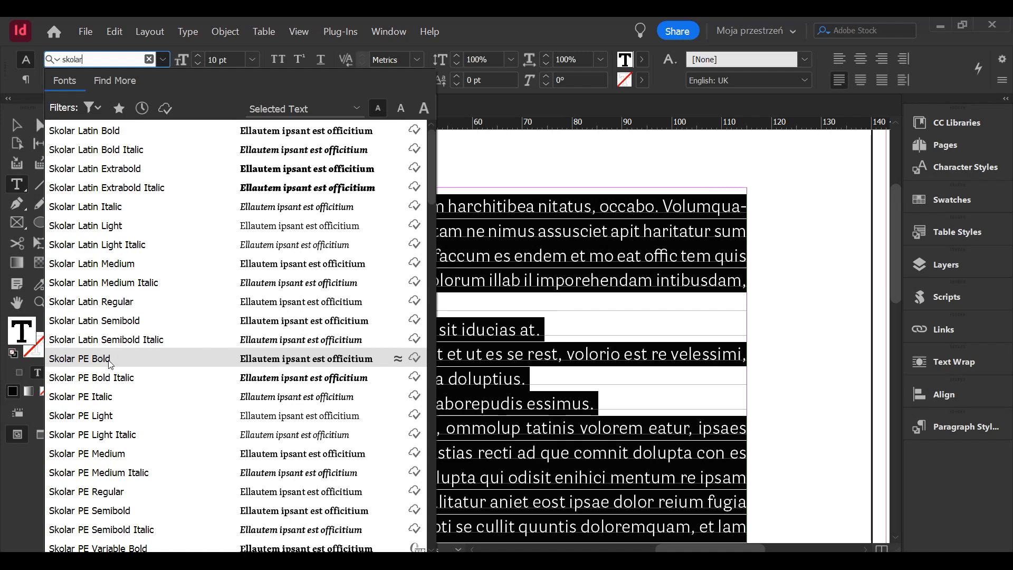
scroll(109, 363, "down", 2)
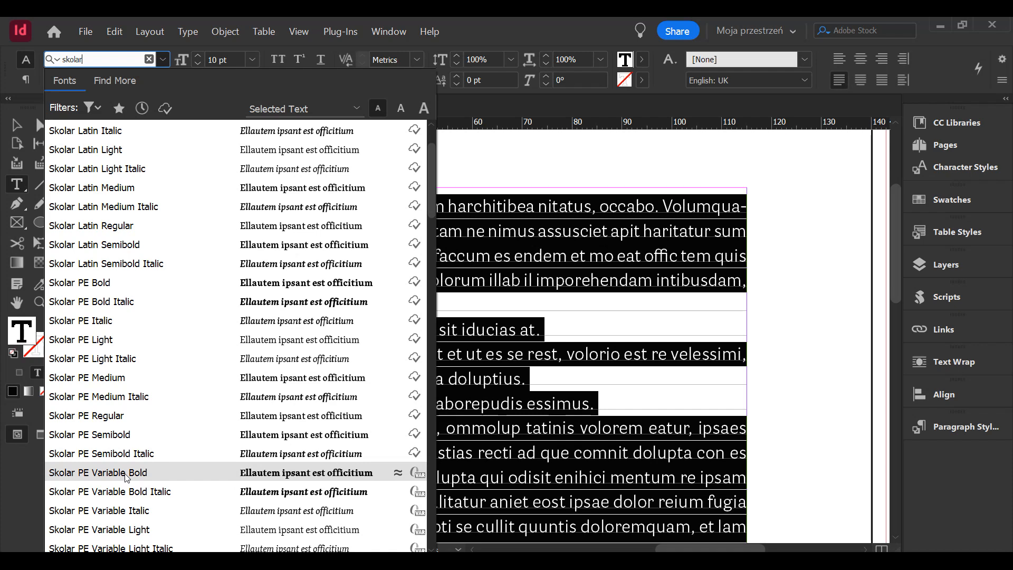
left_click(131, 415)
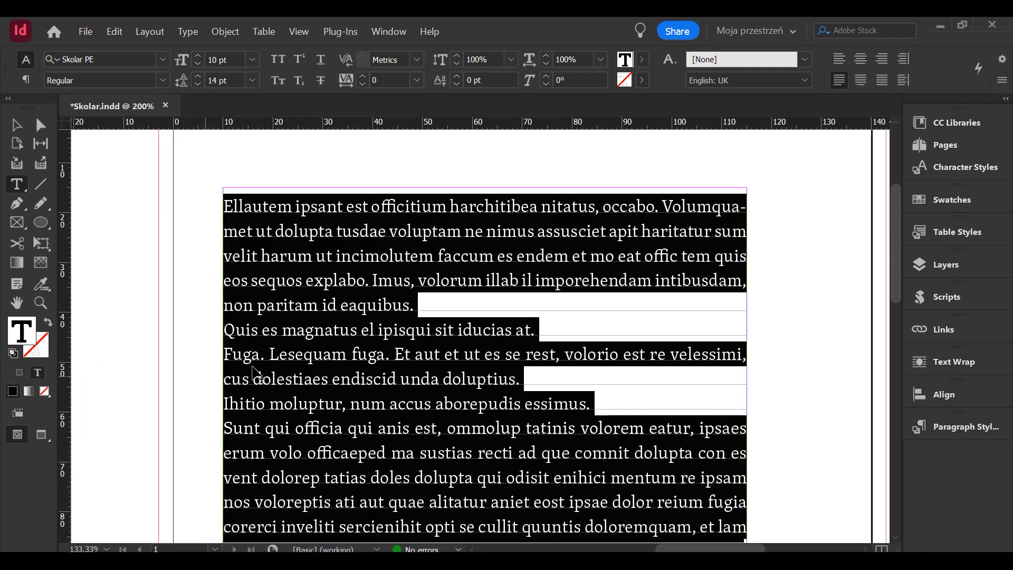
left_click(316, 329)
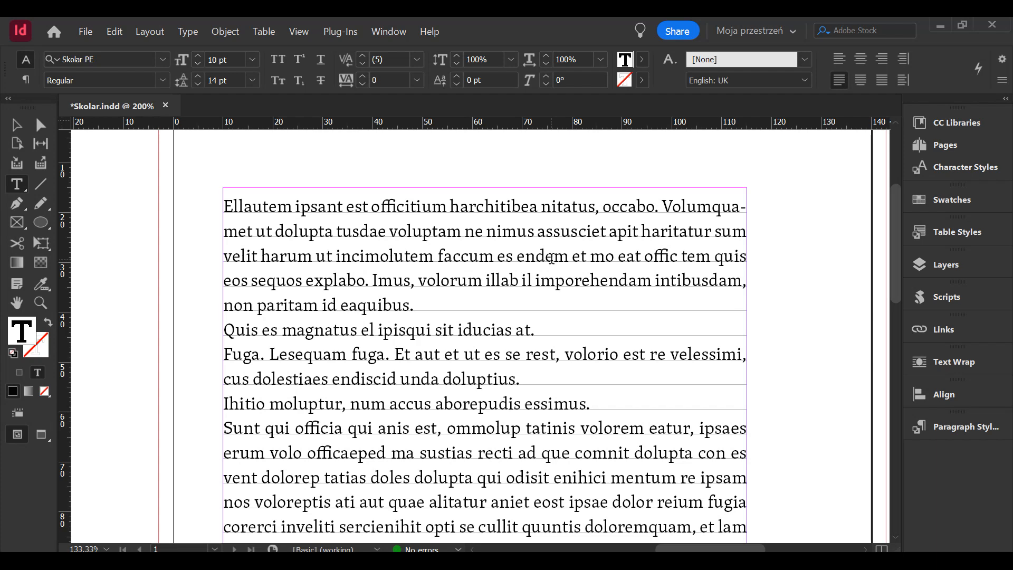
- Review the available Skolar PE styles and set the font at the third line's insertion point to Skolar PE Variable Regular
left_click(227, 202)
left_click(326, 255)
left_click_drag(318, 289, 333, 318)
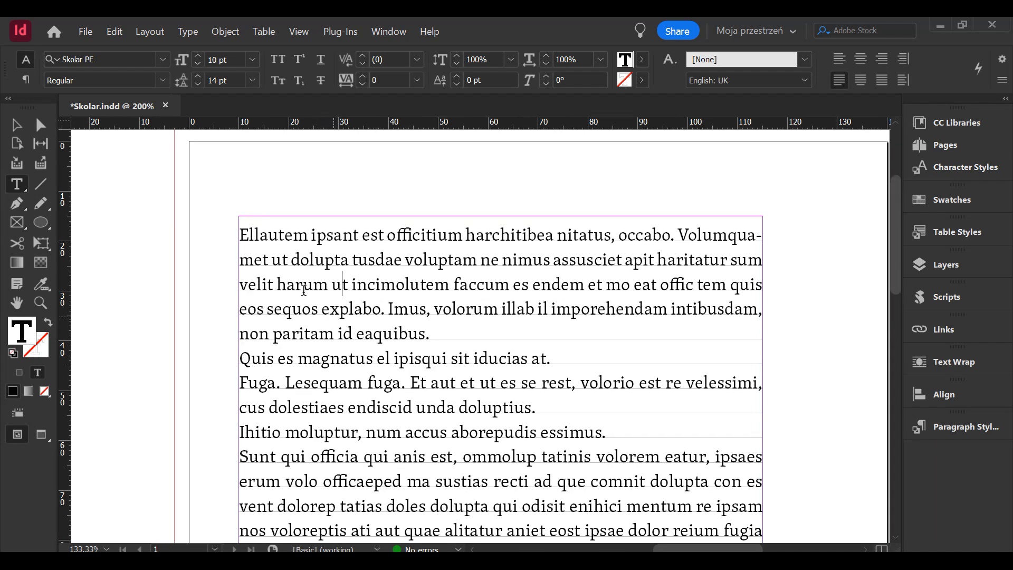
left_click(106, 59)
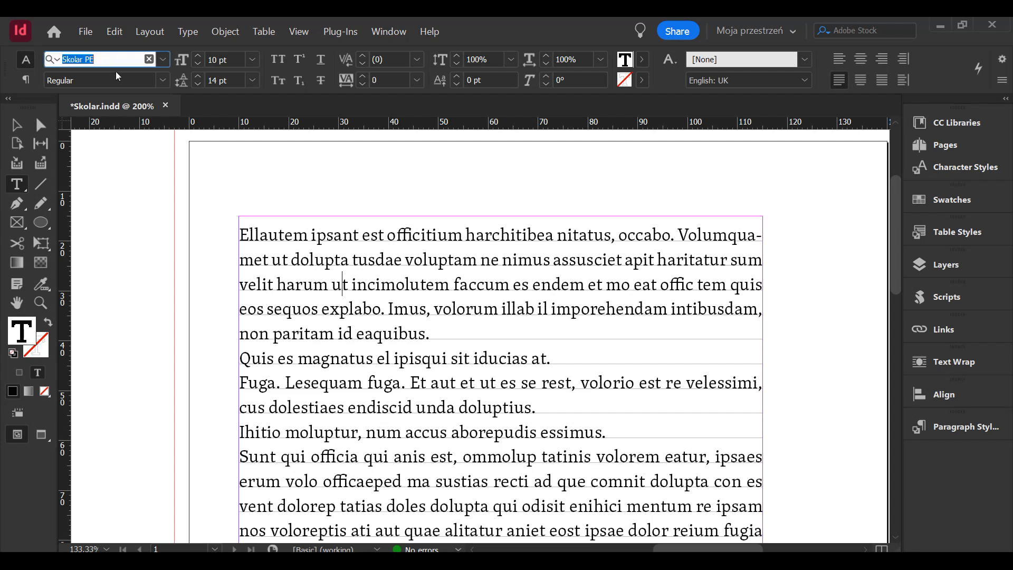
left_click(168, 80)
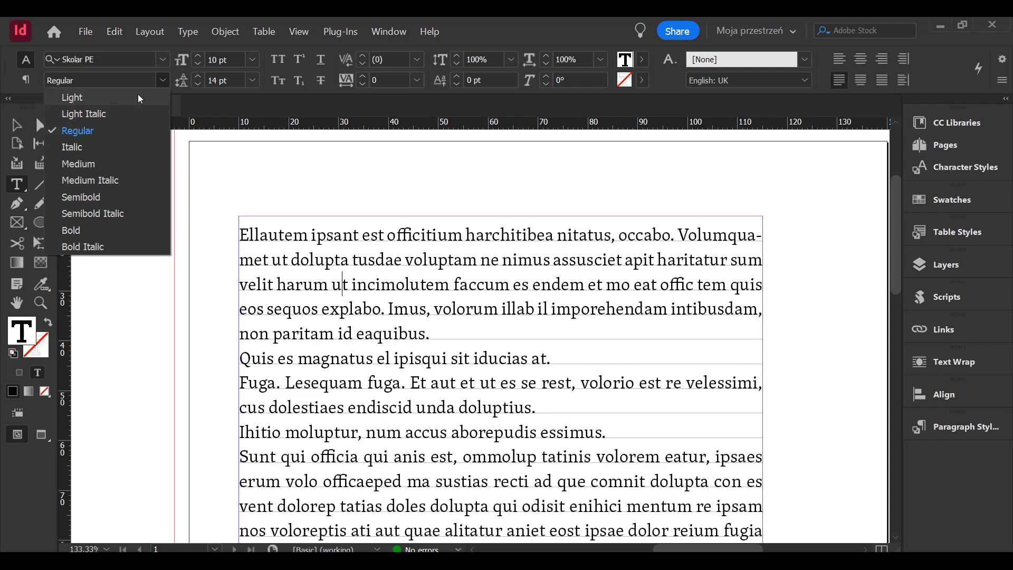
left_click(160, 61)
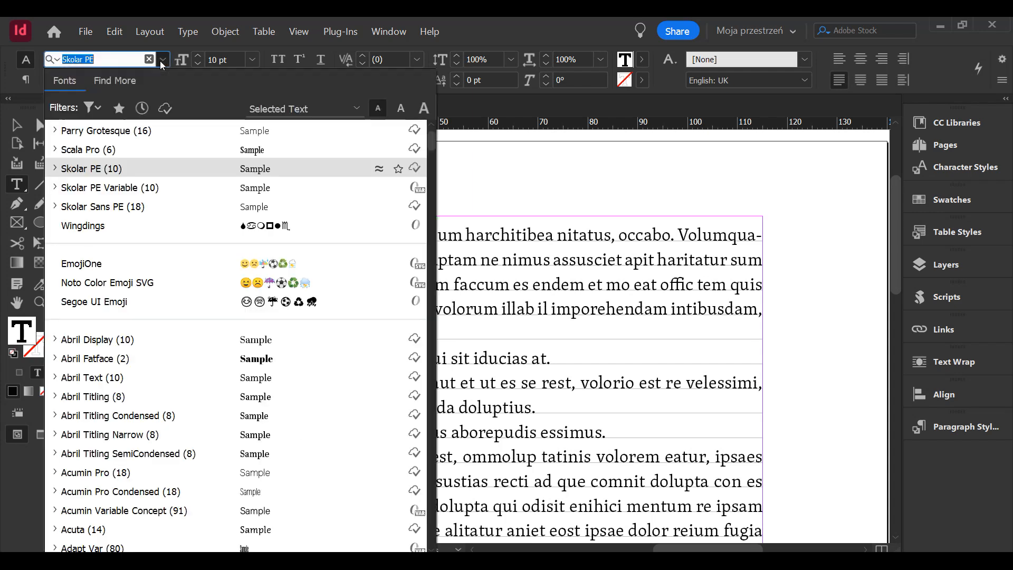
left_click(55, 187)
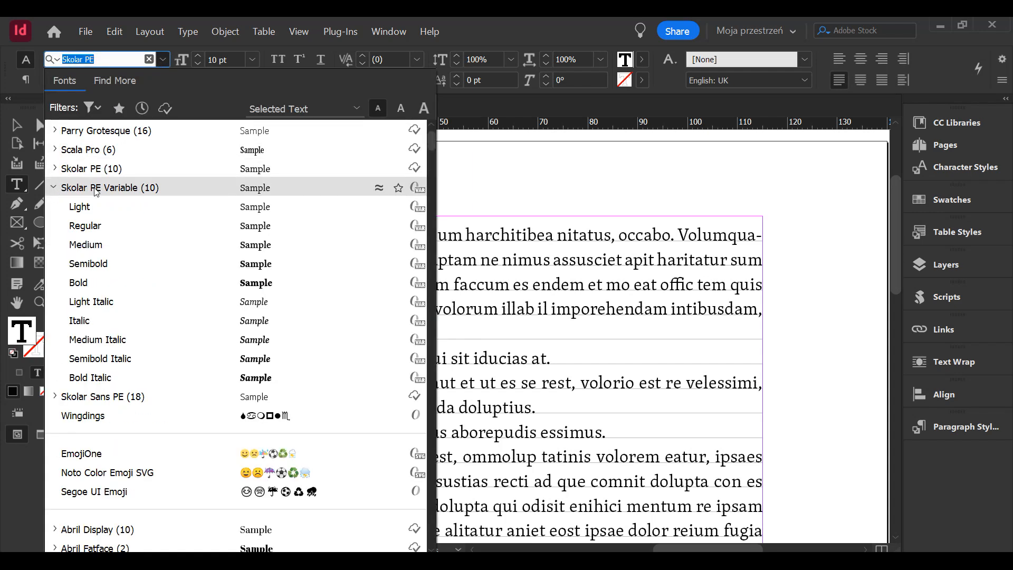
left_click(153, 226)
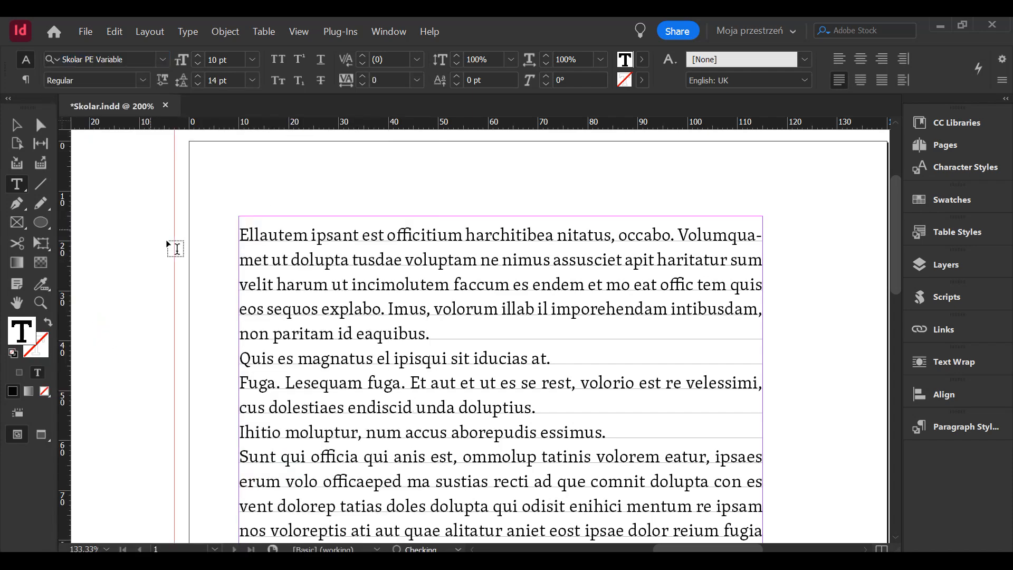
- Set the first paragraph, starting with "Ellautem ipsant", to the Skolar PE Variable Regular font
left_click_drag(430, 333, 226, 218)
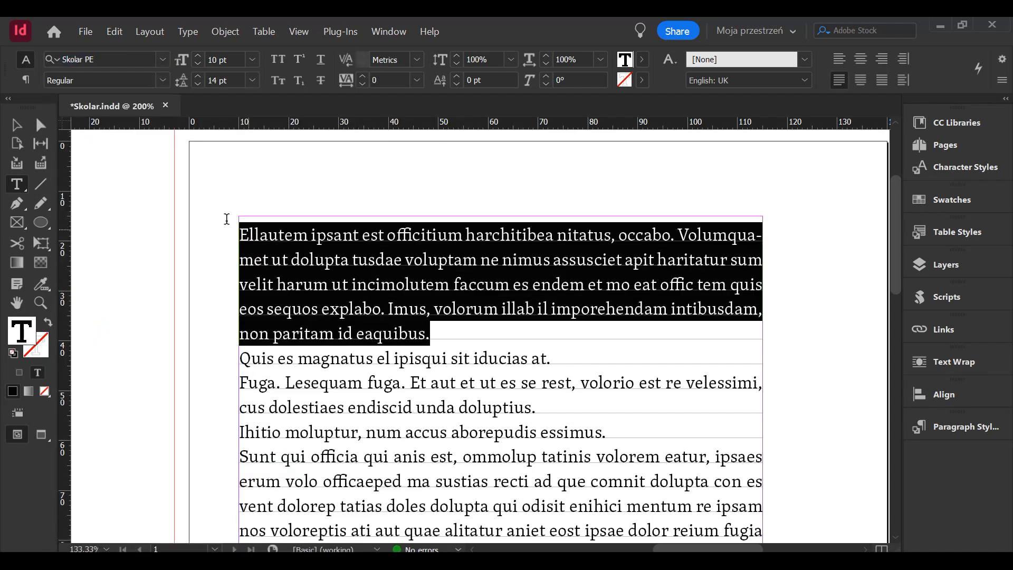
left_click(102, 58)
left_click(102, 58)
type("v")
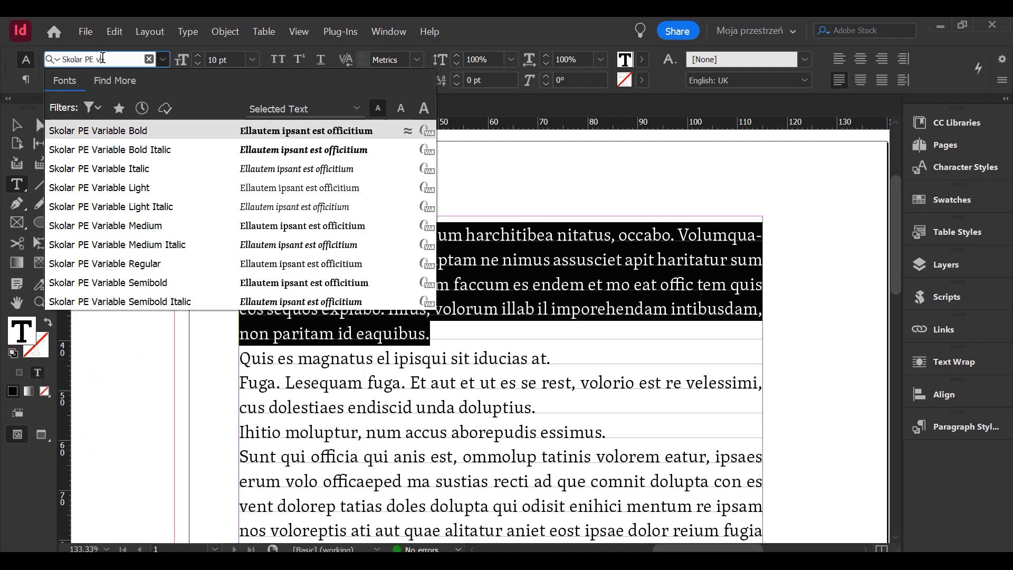
left_click(154, 260)
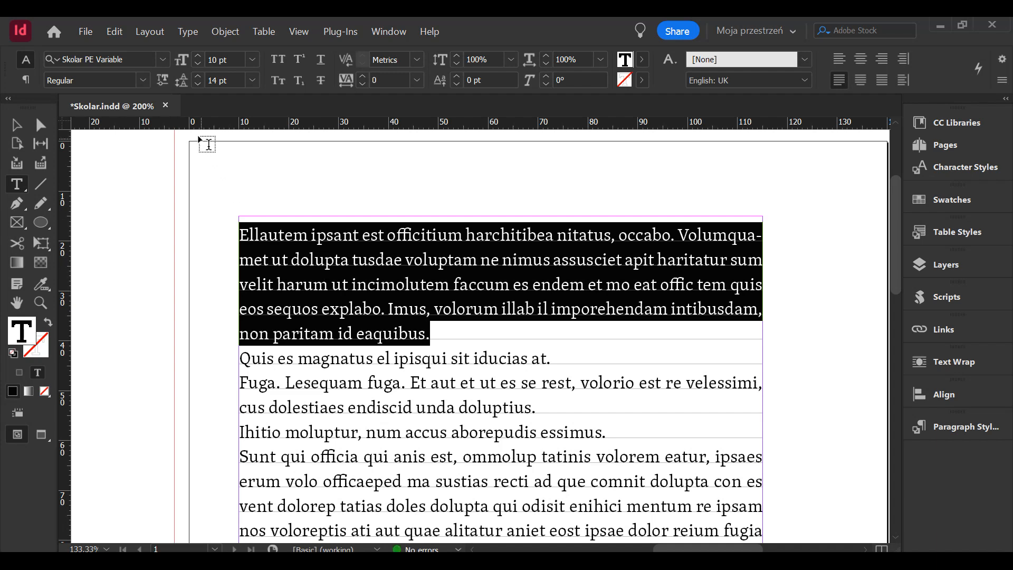
- Raise the variable font weight of the first paragraph to 500
left_click(162, 81)
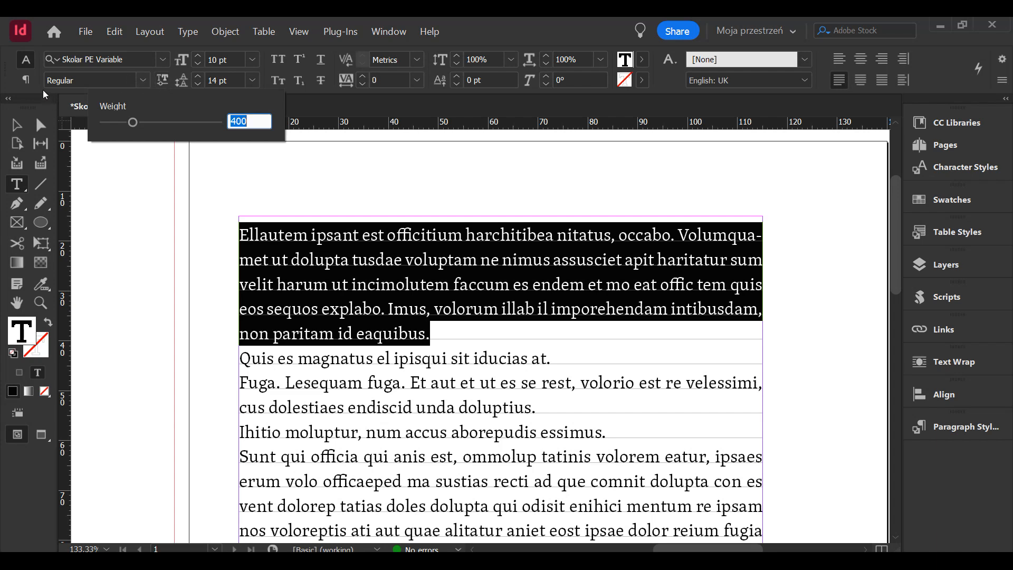
left_click_drag(132, 124, 161, 143)
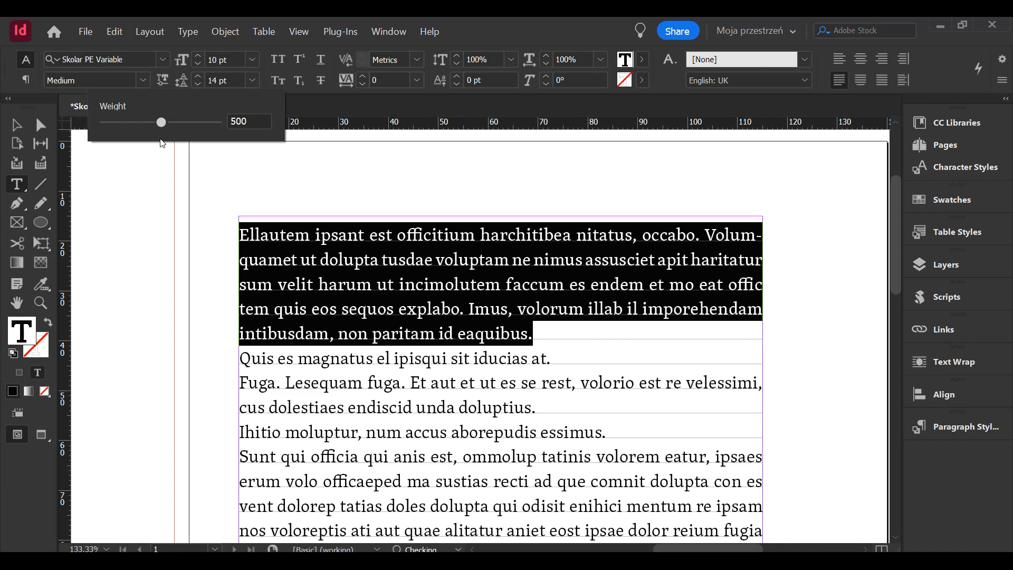
left_click(428, 332)
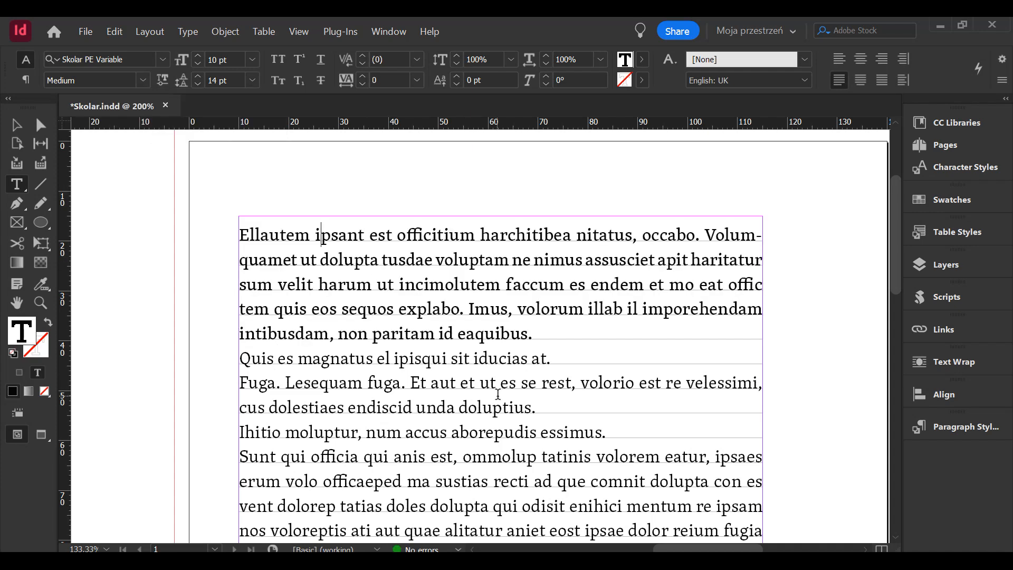
- Examine the Skolar PE Regular letterforms up close in the "Fuga. Lesequam fuga." paragraph and the lines around it
scroll(464, 395, "up", 1)
left_click_drag(451, 419, 460, 261)
left_click_drag(156, 199, 623, 239)
scroll(478, 220, "up", 3)
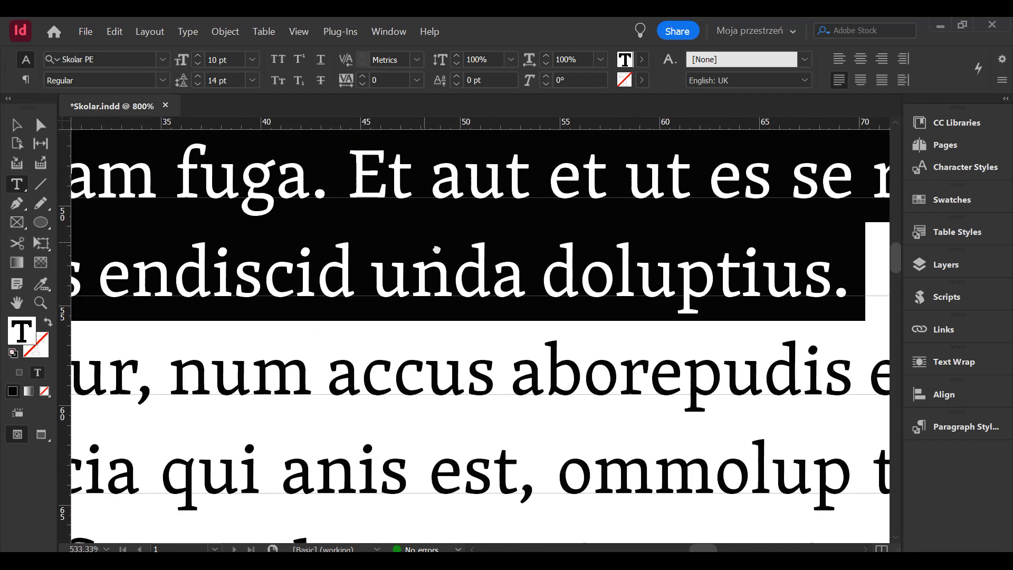
left_click_drag(360, 280, 540, 254)
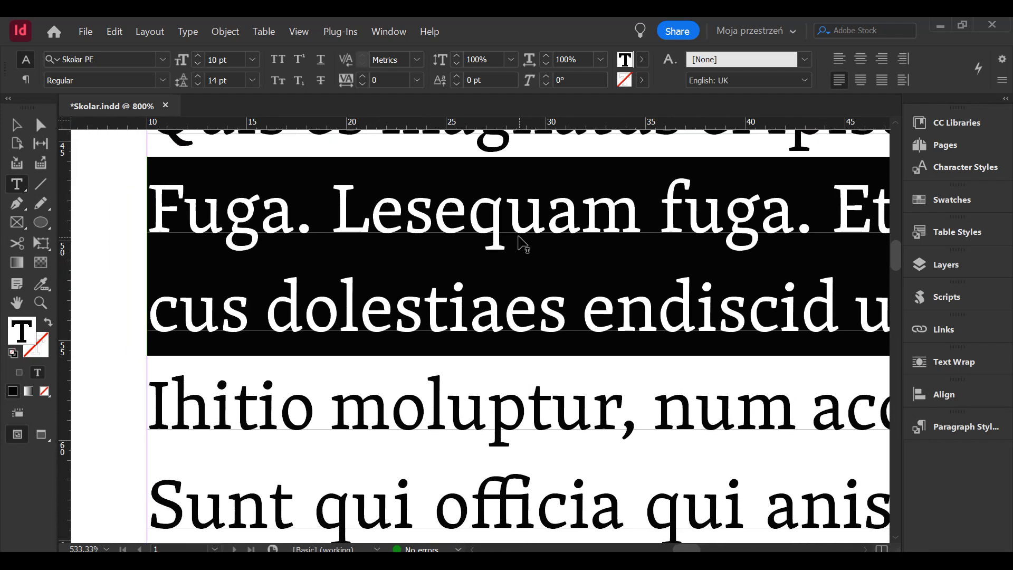
left_click(533, 262)
left_click_drag(671, 383, 527, 337)
scroll(527, 338, "down", 1)
left_click_drag(633, 319, 543, 335)
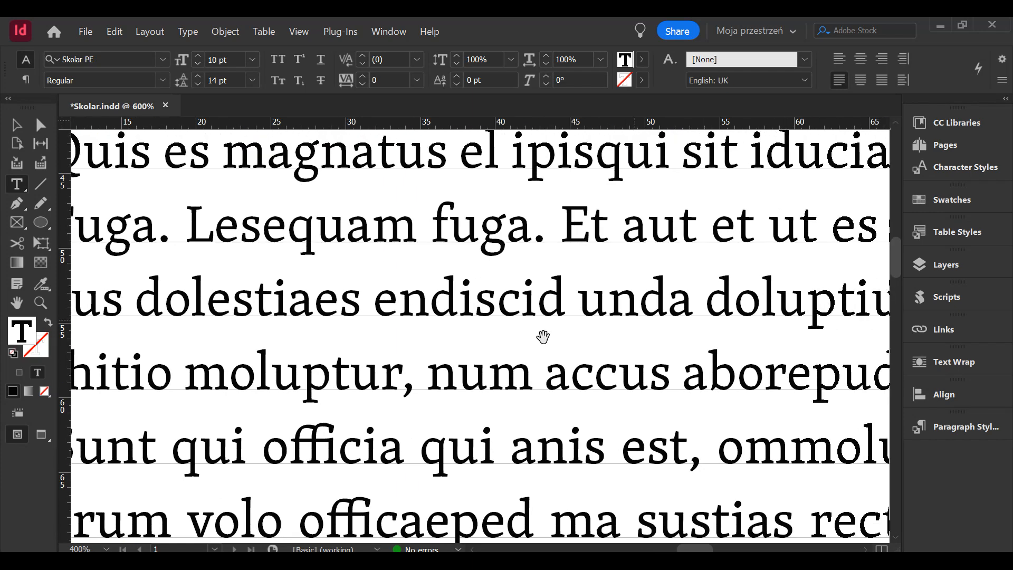
scroll(504, 295, "down", 4)
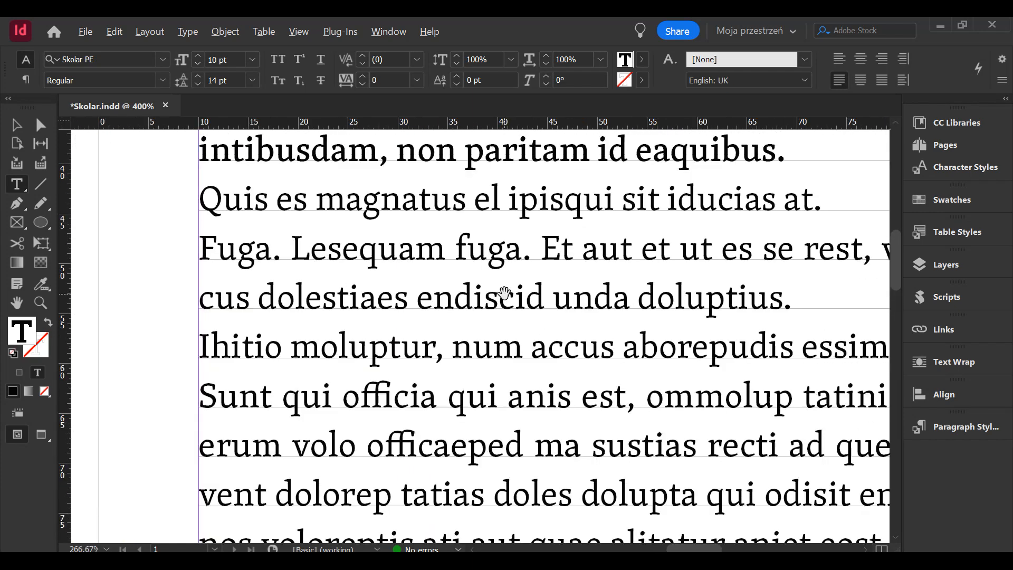
left_click_drag(518, 316, 432, 271)
- Set the font size of the words "Fuga. Lesequam fuga." to 6 pt
left_click_drag(437, 226, 266, 222)
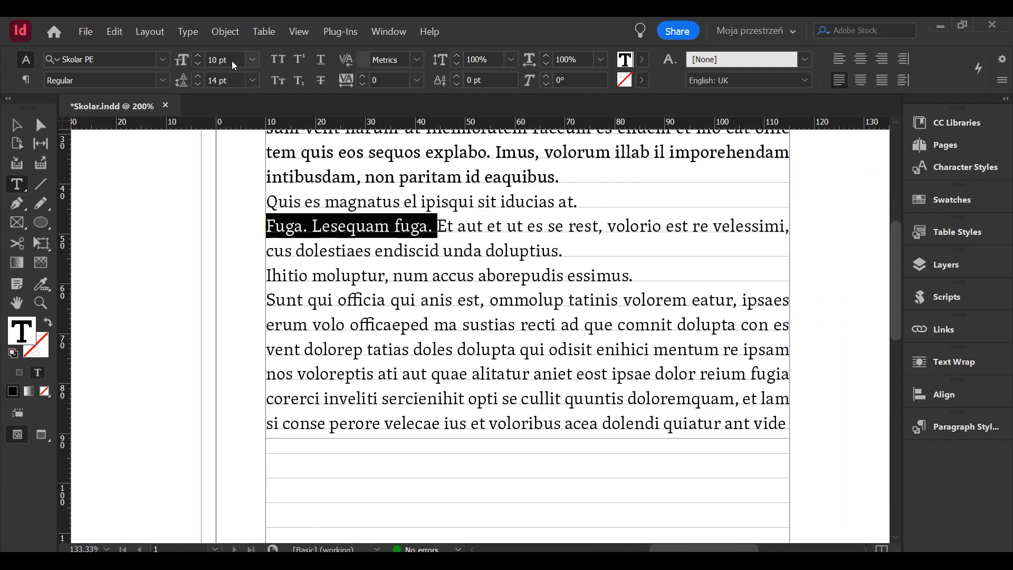
left_click(252, 59)
left_click(233, 97)
left_click(286, 250)
scroll(317, 242, "up", 2)
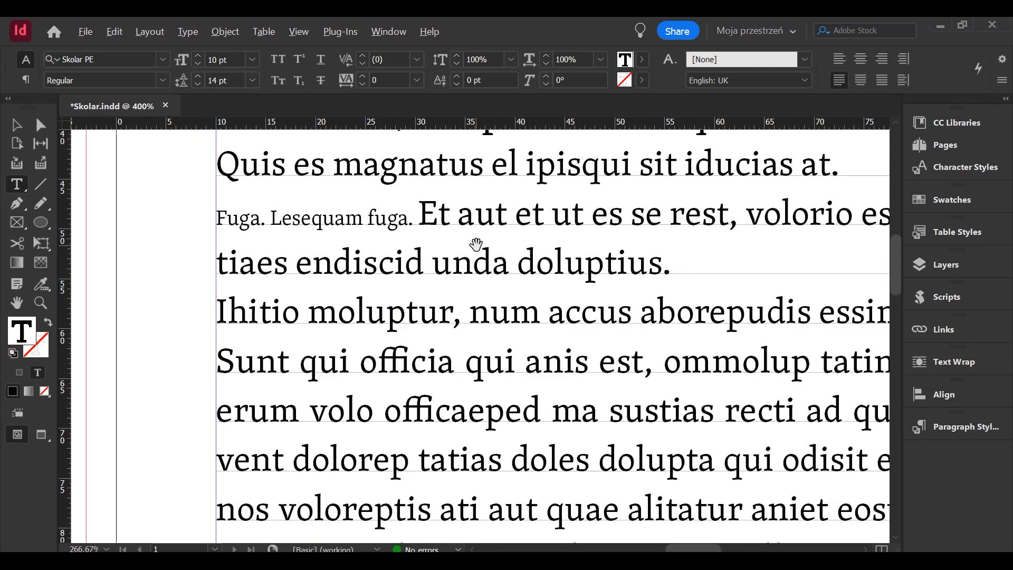
- Apply the Italic style to the words "tiaes endiscid unda doluptius"
scroll(476, 243, "down", 1)
left_click_drag(615, 258, 269, 232)
left_click(162, 80)
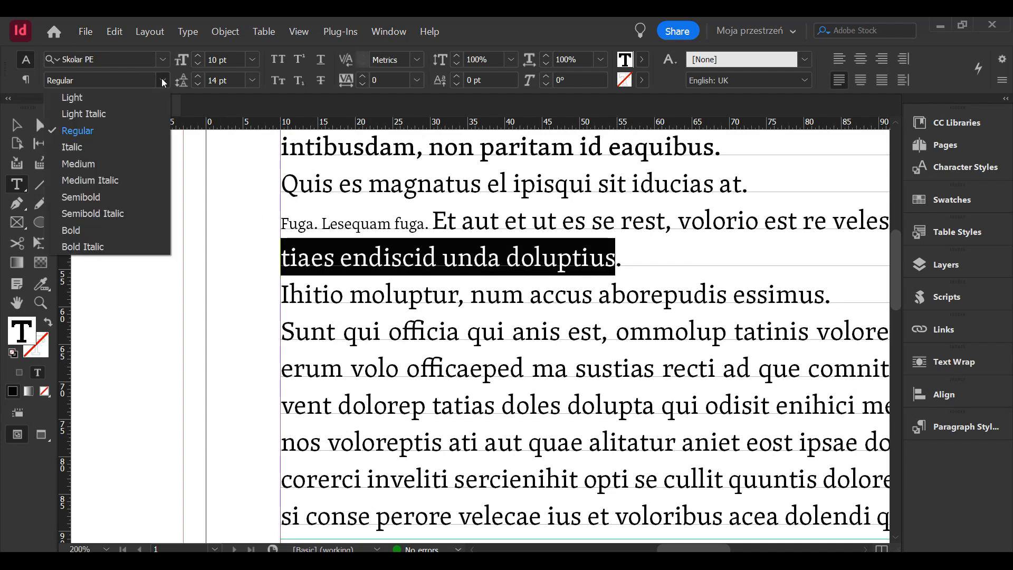
left_click(90, 149)
left_click(425, 224)
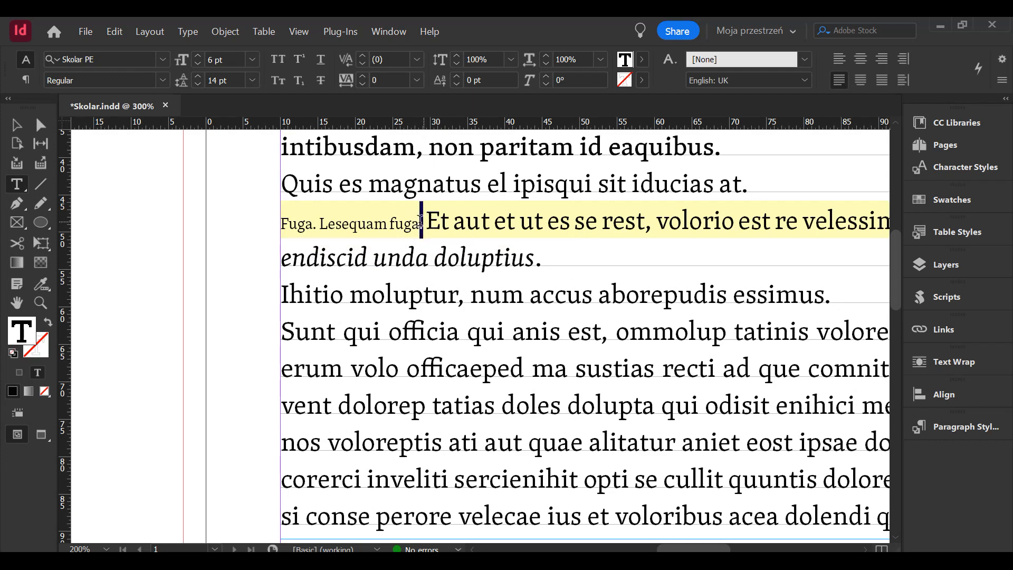
- Apply the Italic style to the small words "Fuga. Lesequam fuga."
left_click_drag(422, 222, 237, 223)
left_click(163, 80)
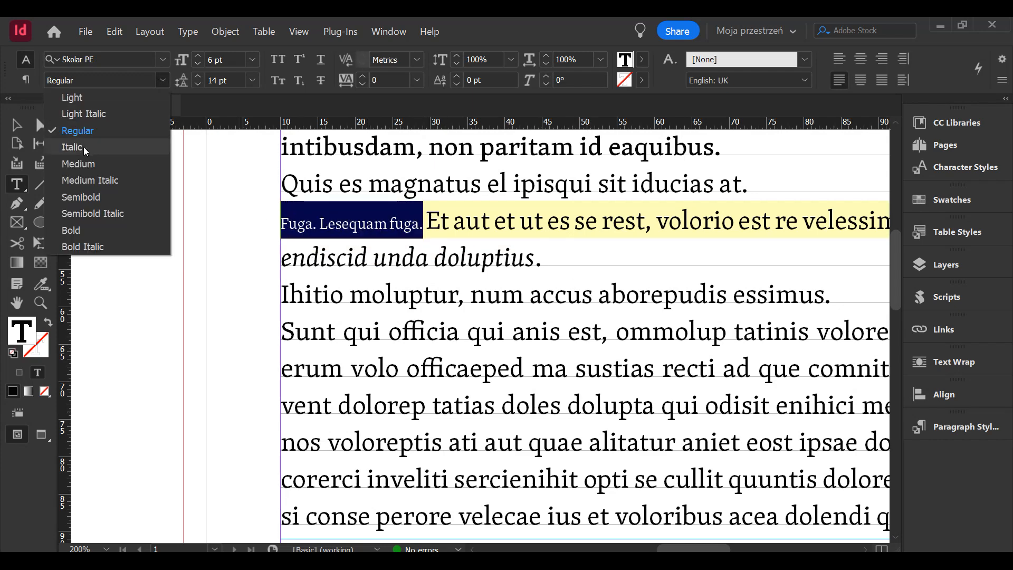
left_click(84, 148)
left_click(279, 255)
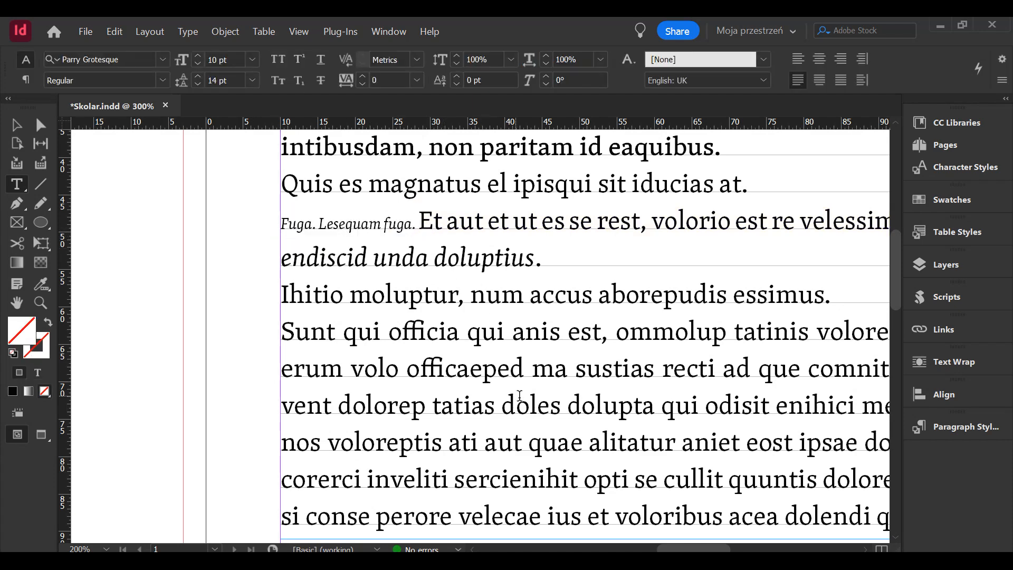
- Set the text from "Sunt qui officia" through "volo officaeped" to the Skolar Sans PE Regular font
left_click(458, 367)
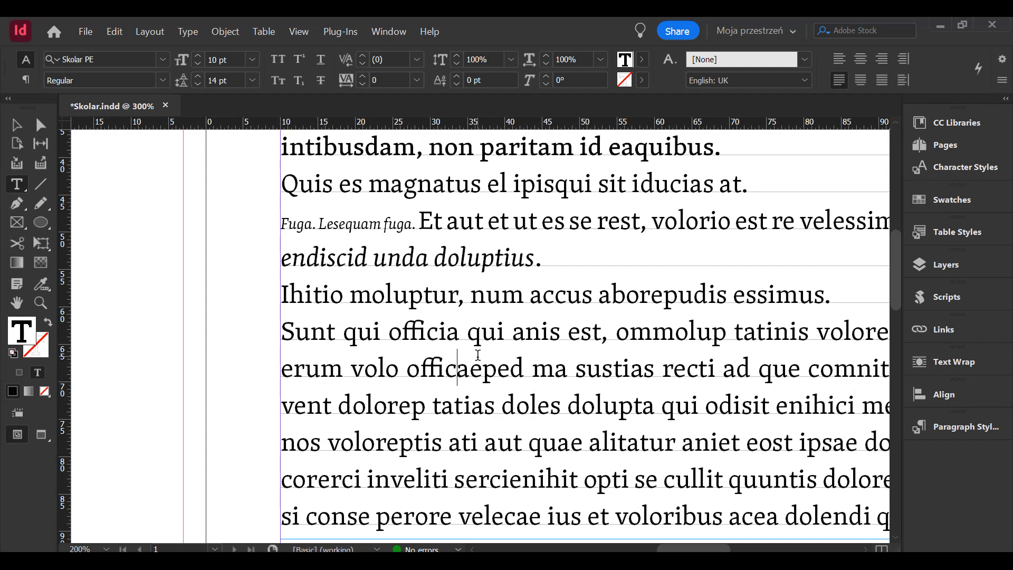
left_click_drag(282, 332, 529, 354)
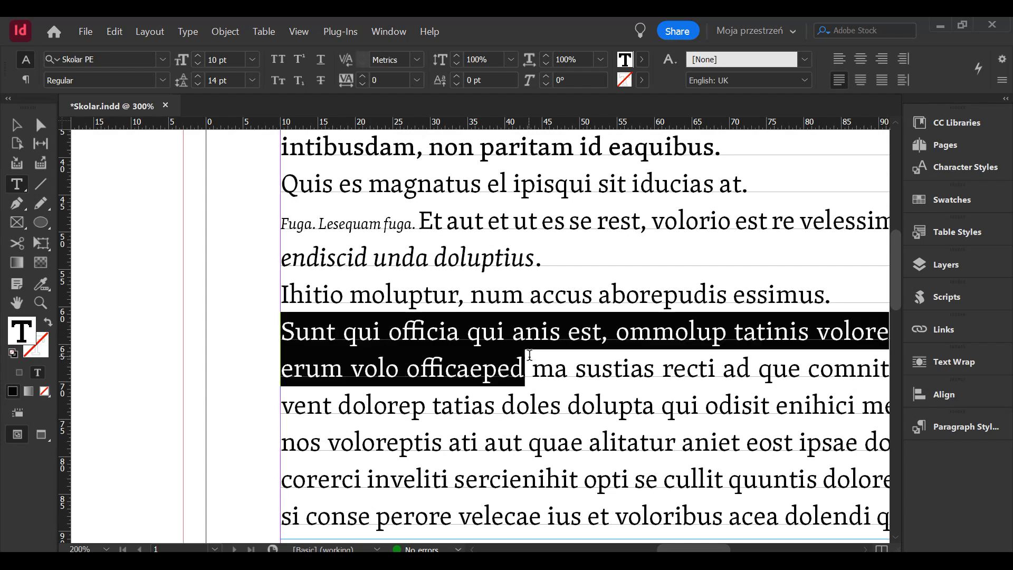
left_click(115, 61)
left_click_drag(104, 57, 87, 56)
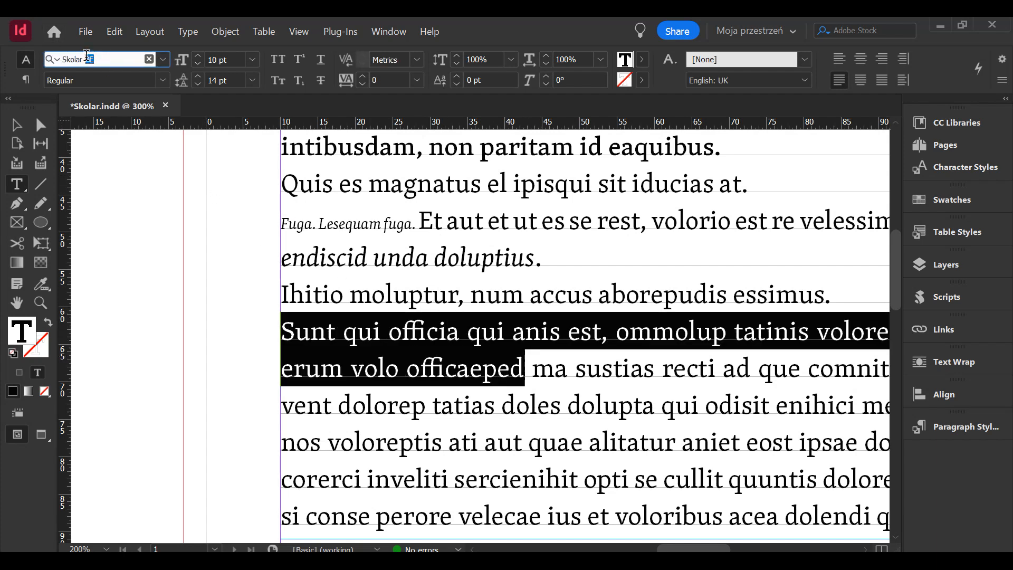
left_click(125, 59)
type("s")
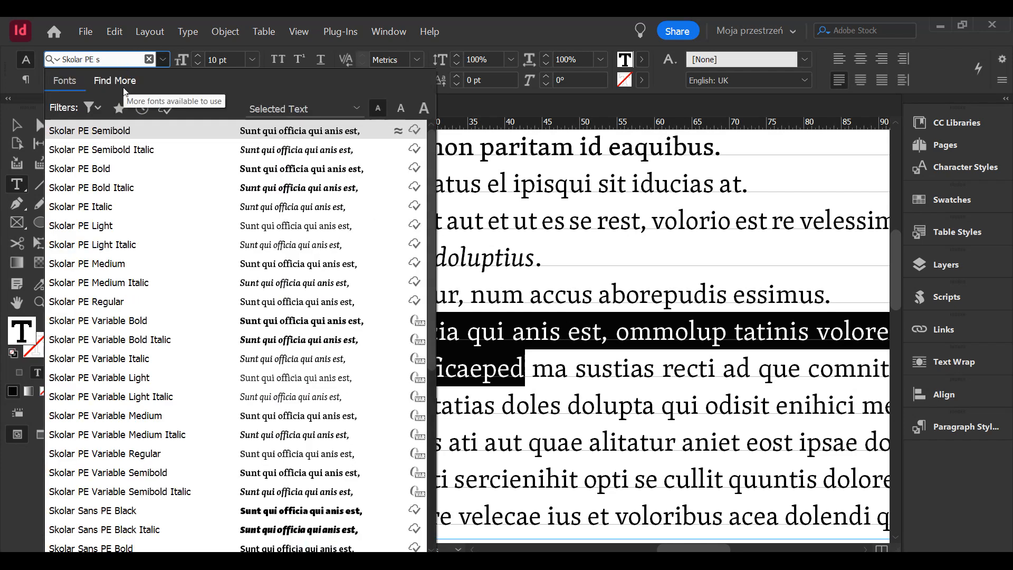
type("a")
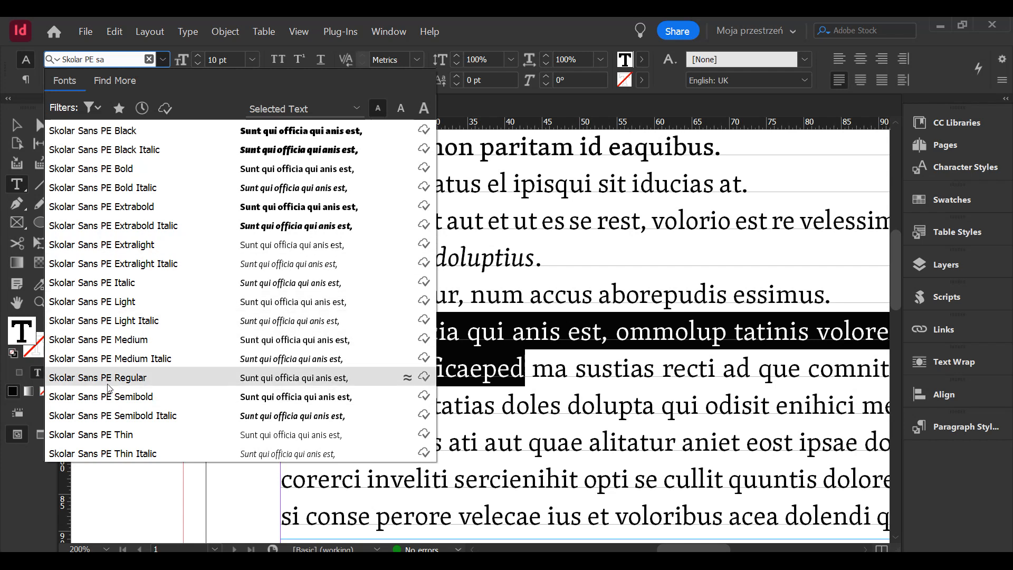
left_click(87, 378)
left_click(323, 262)
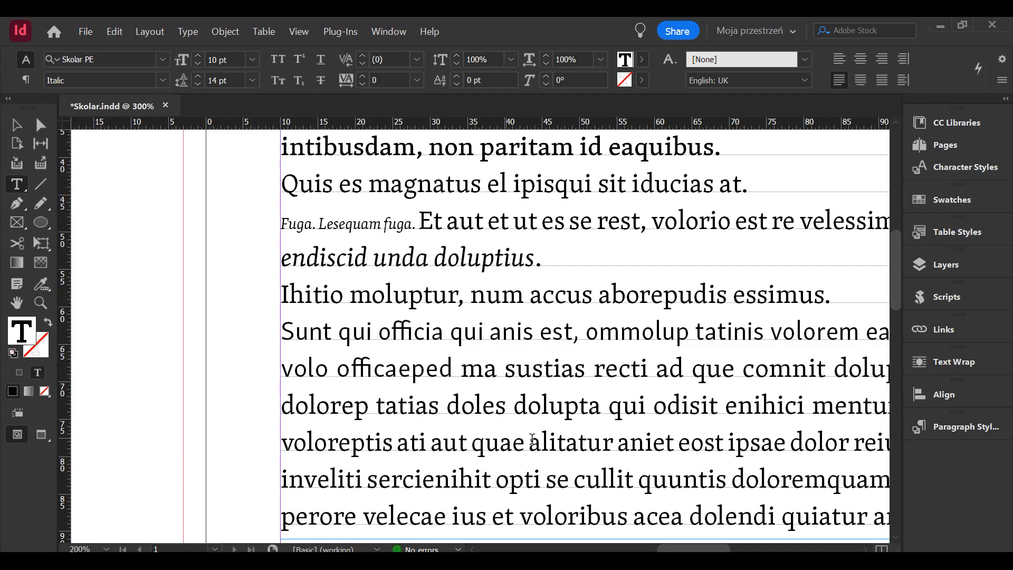
- Break the paragraph after "volo officaeped" and select the sans-serif passage above the break
left_click(471, 364)
key("Return")
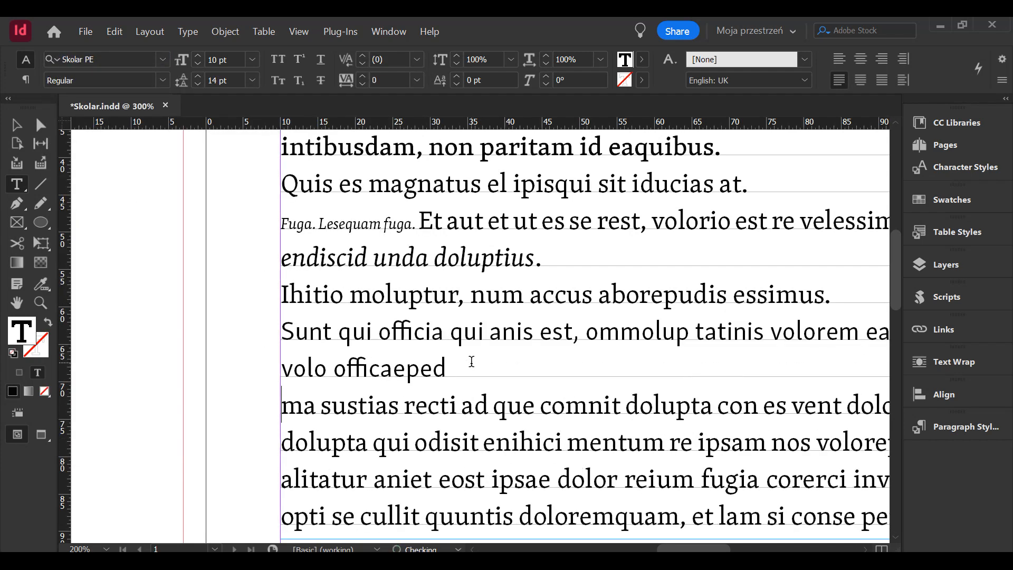
left_click_drag(476, 371, 273, 318)
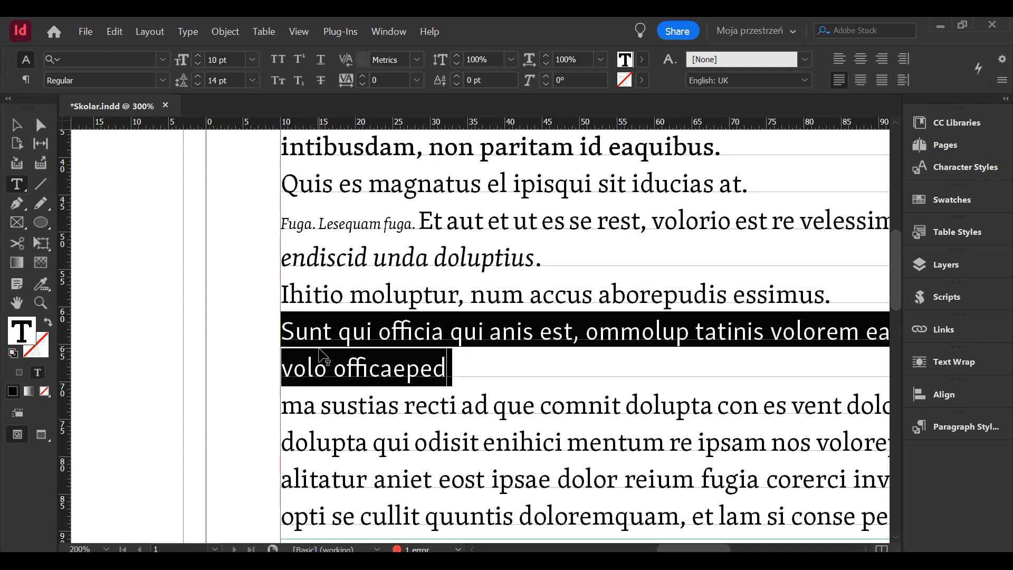
left_click(379, 338)
left_click(362, 296)
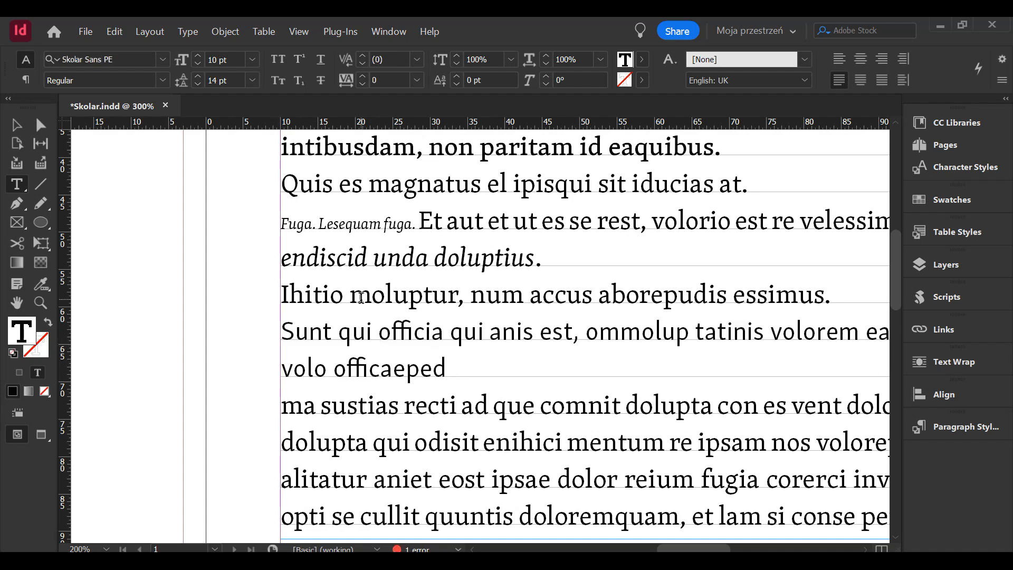
left_click(406, 369)
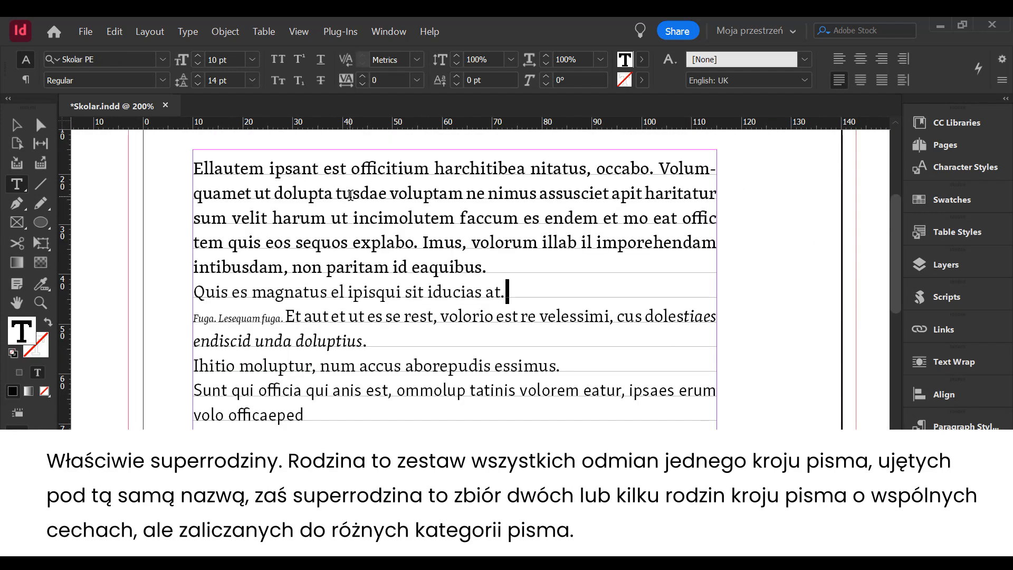
left_click(344, 194)
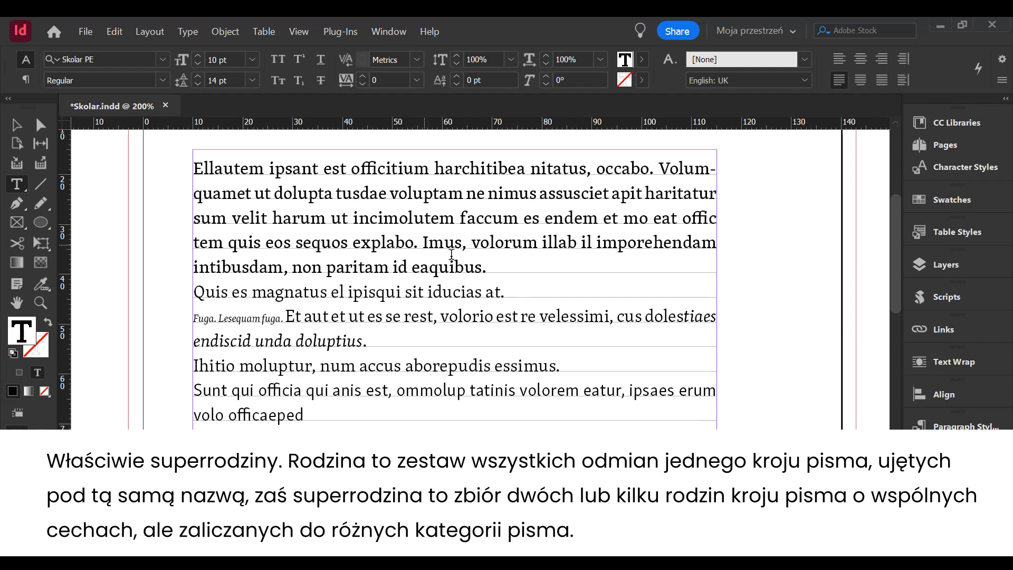